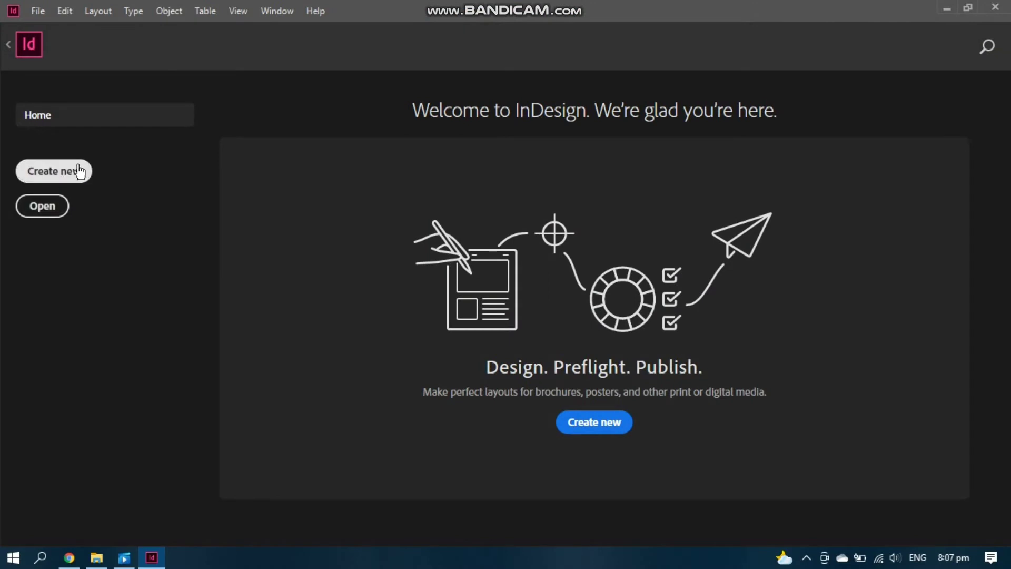
Start a new Tabloid print document measured in inches
click(73, 173)
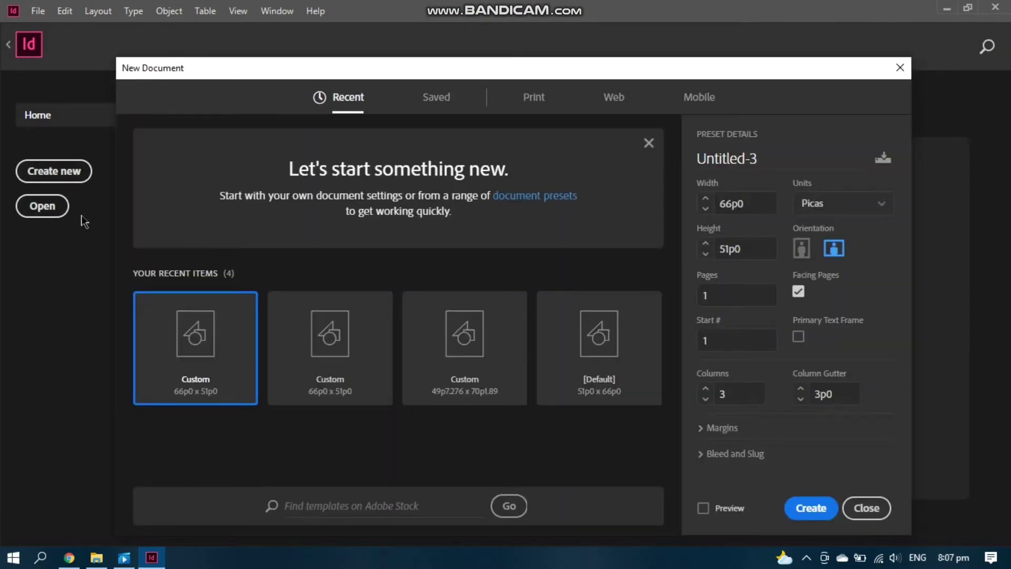
click(526, 99)
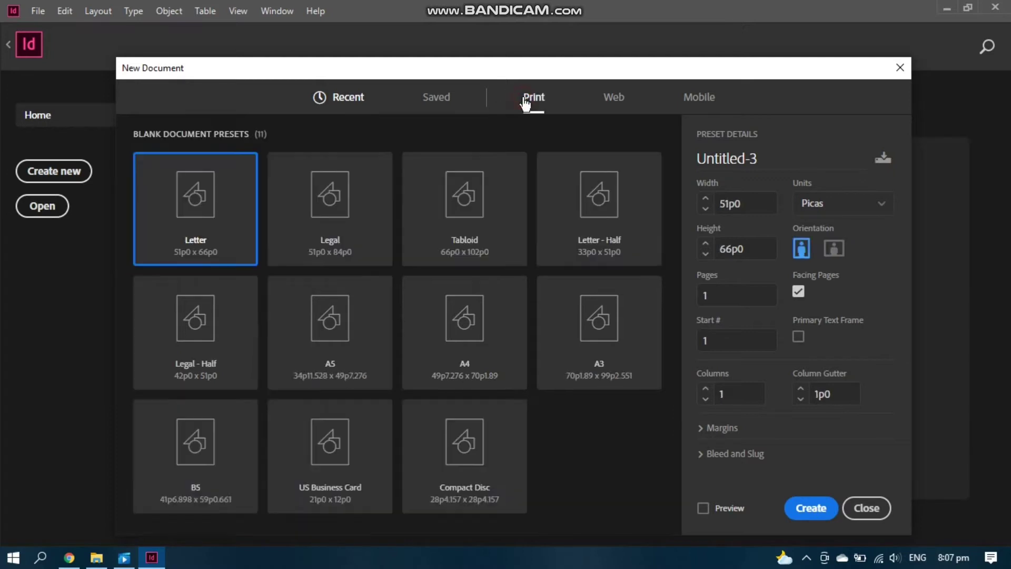
click(475, 227)
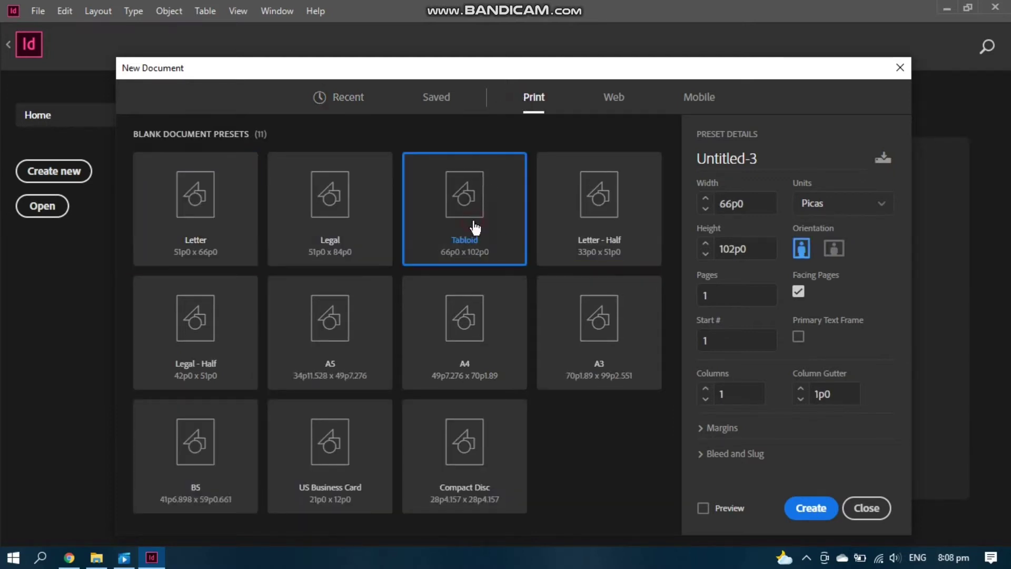
click(819, 216)
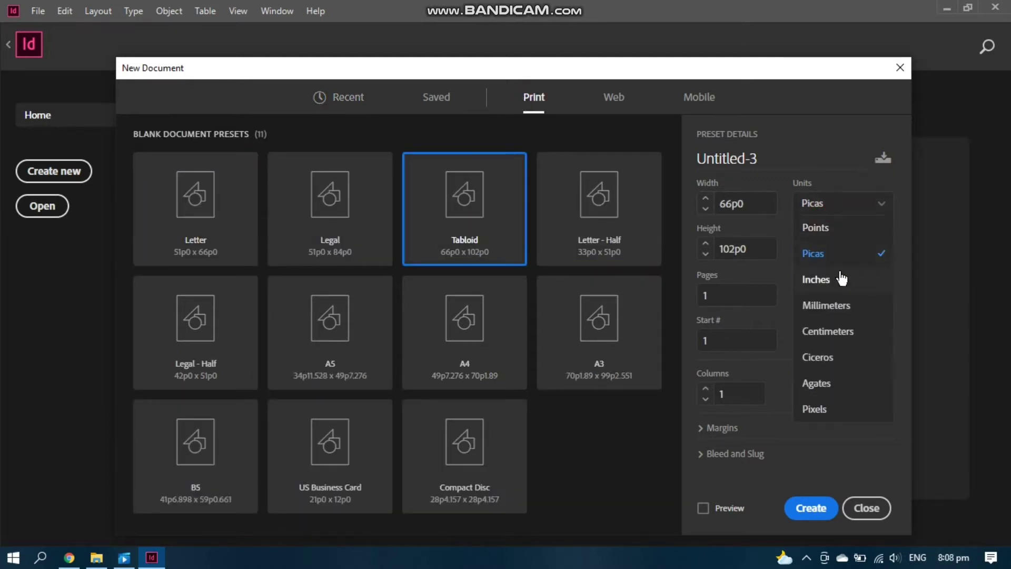
click(841, 279)
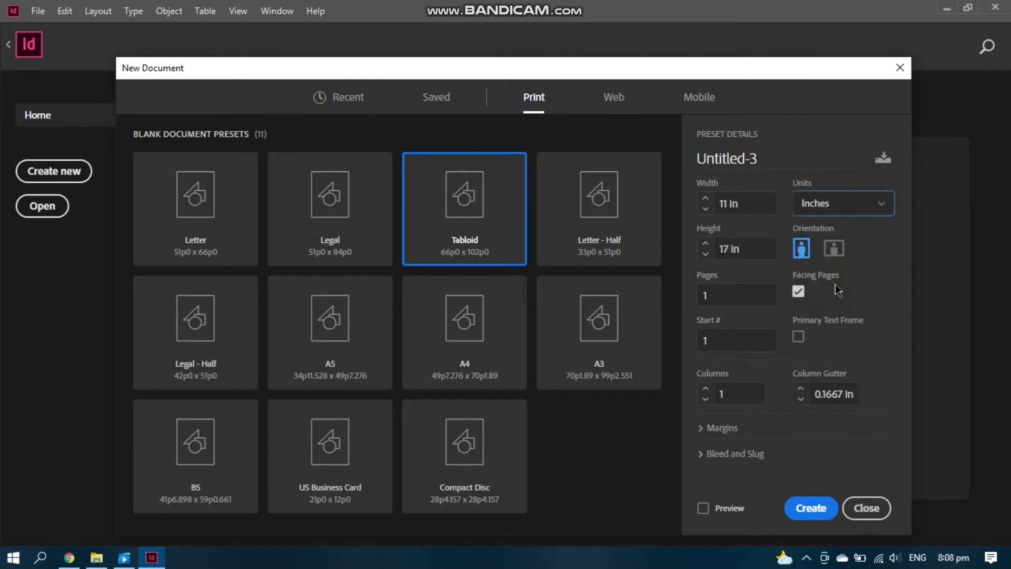
Set the page height to 8.5 in, with 3 columns and a 0.5 in column gutter
click(729, 251)
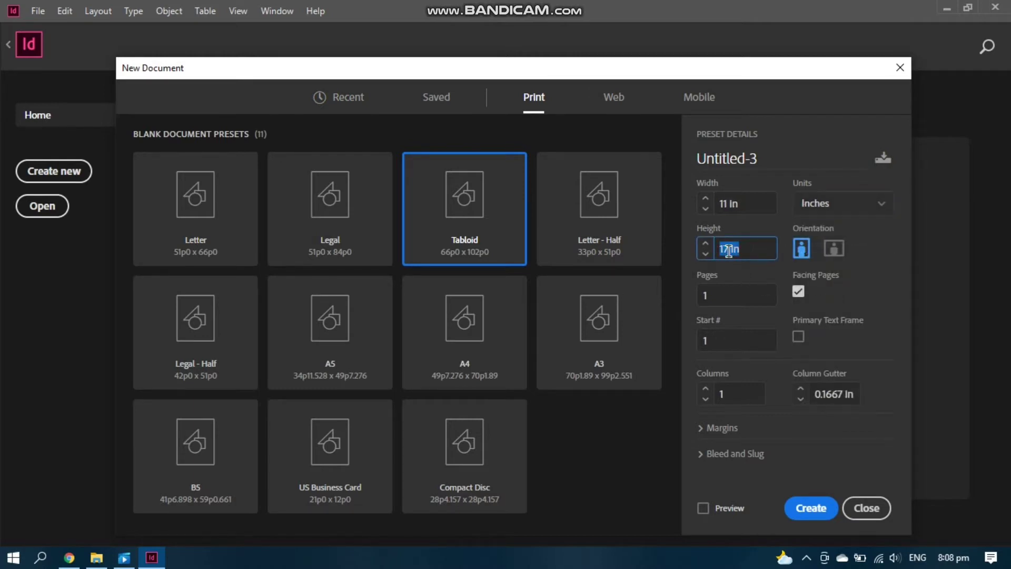
text(8.5)
click(706, 388)
click(706, 389)
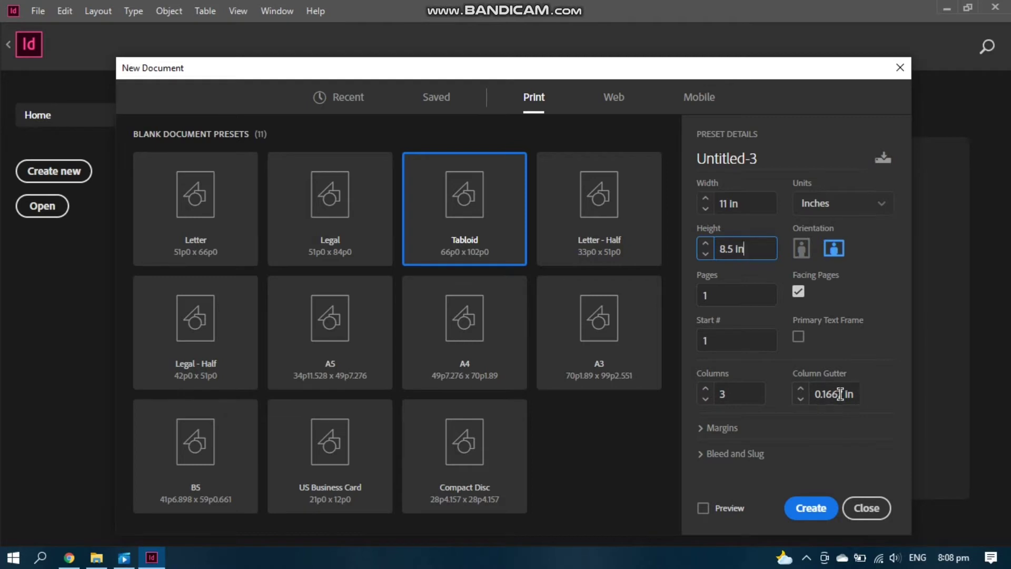
click(800, 389)
click(800, 389)
click(722, 428)
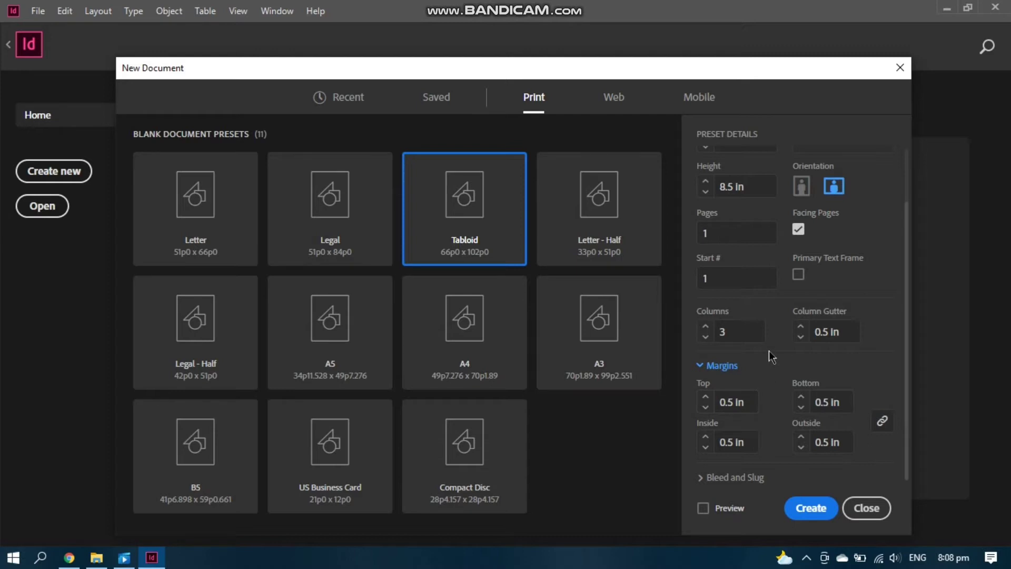
Set a linked 0.25 in bleed on all sides and create the Untitled-3 page
click(745, 476)
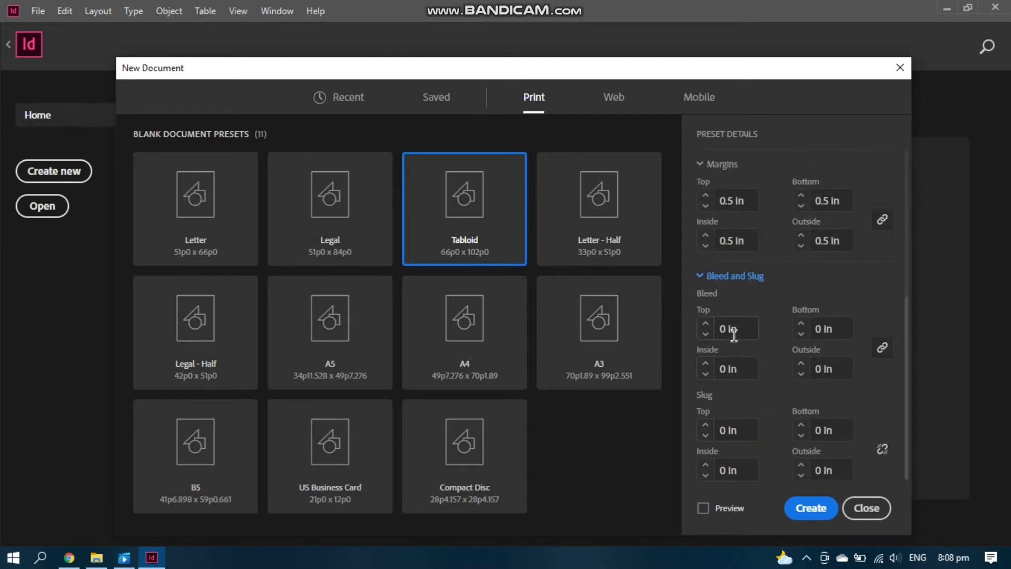
click(705, 324)
click(705, 324)
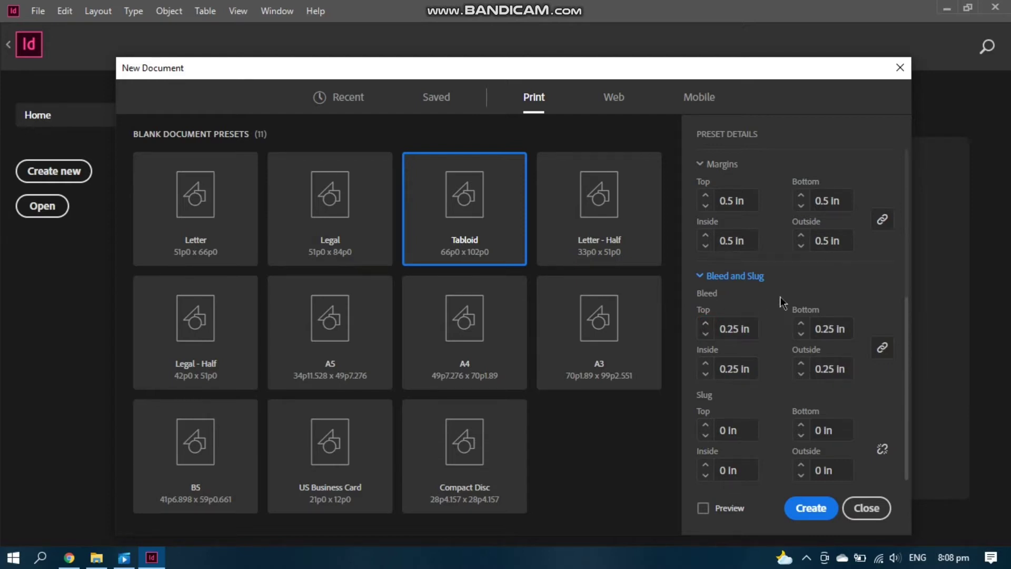
click(818, 509)
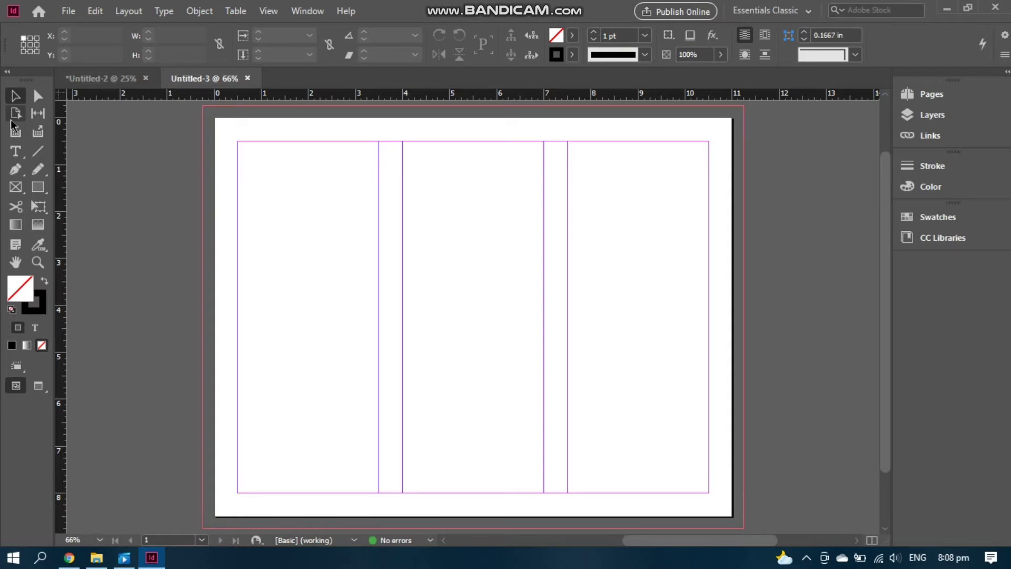
Pick light yellow C5 M0 Y87 K0 as the fill from the Color panel's spectrum
double_click(16, 294)
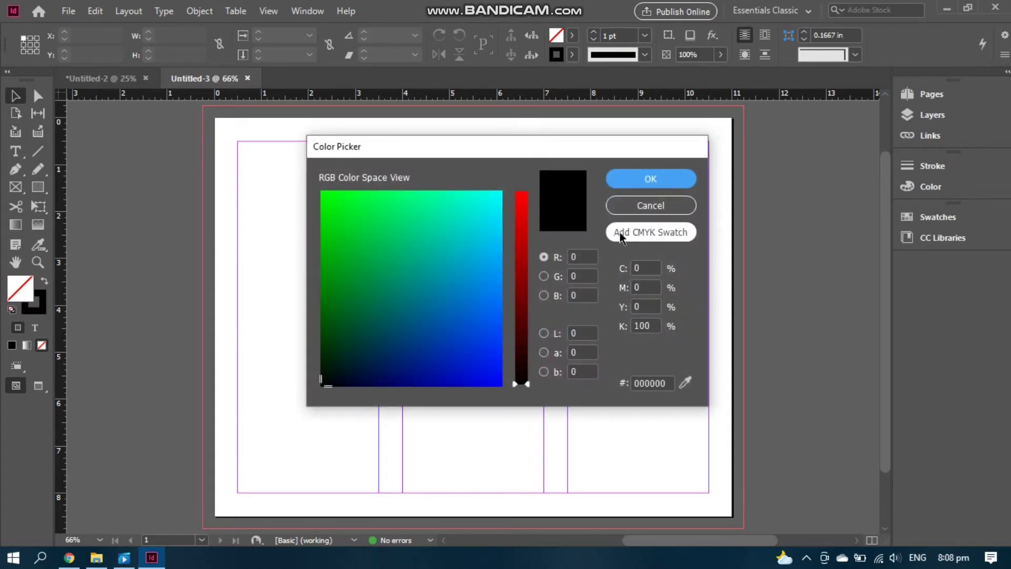
click(653, 207)
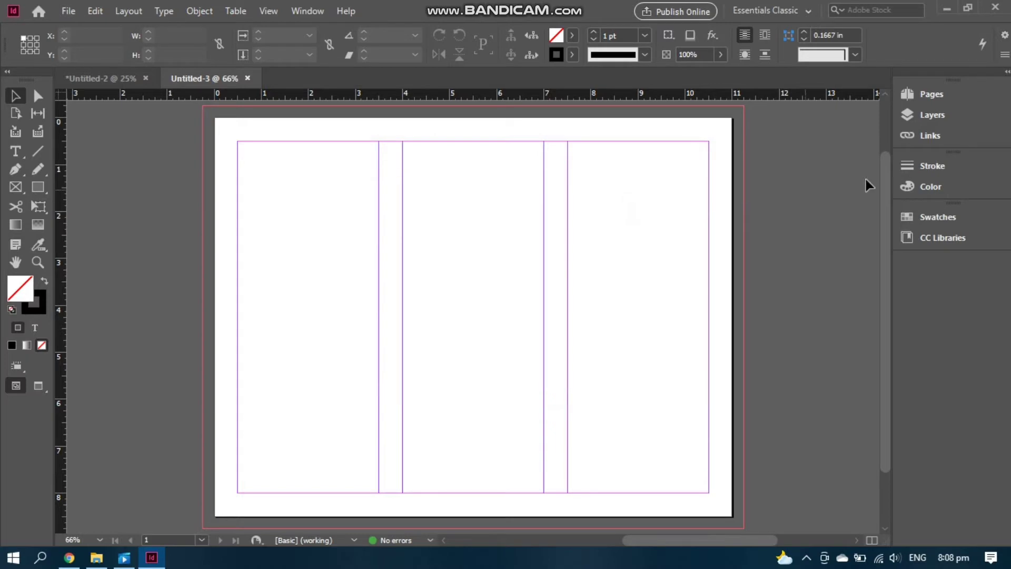
click(917, 165)
click(921, 193)
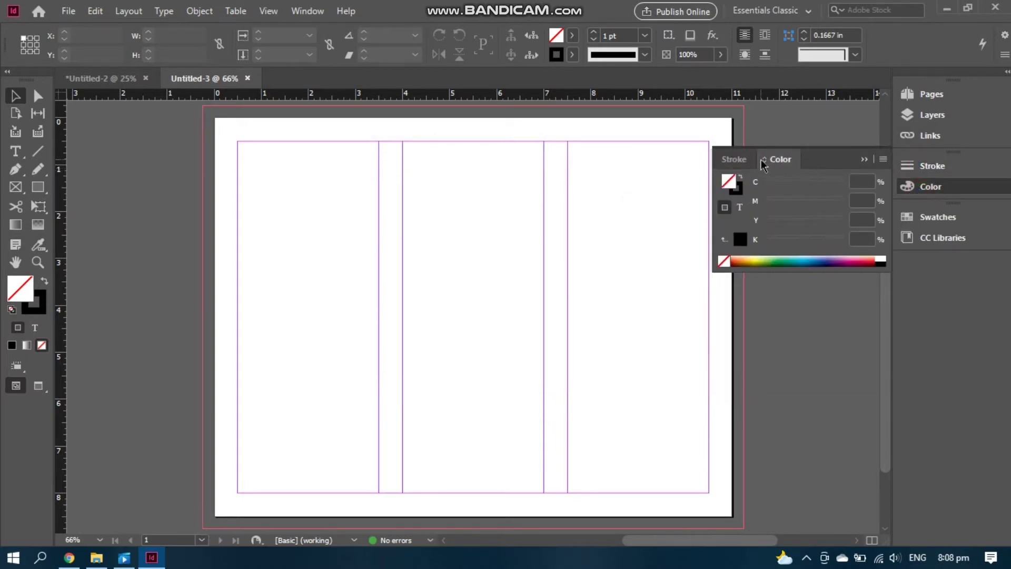
click(759, 259)
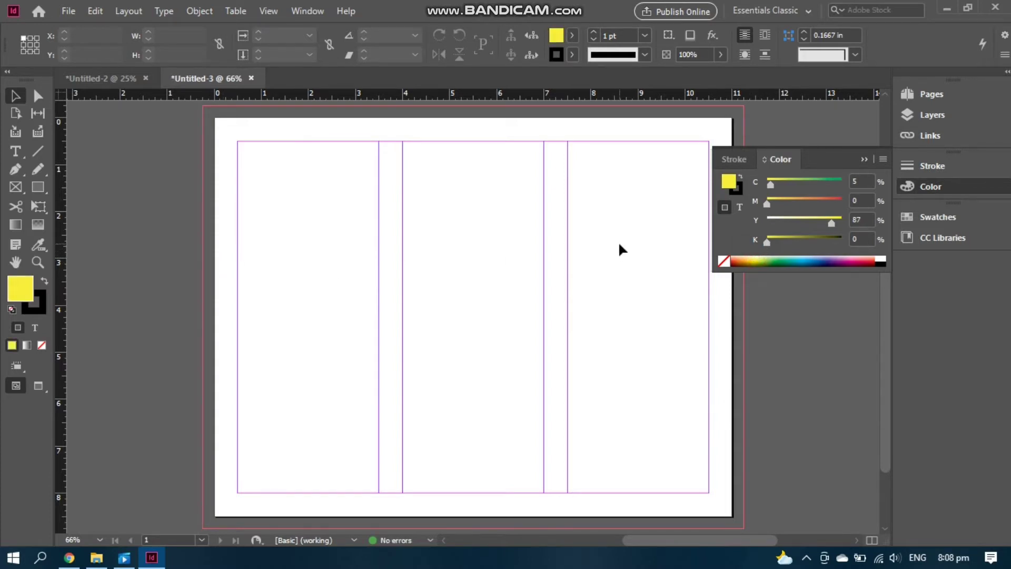
click(37, 187)
Draw a yellow rectangle and fit it to the first column's margins
drag(251, 152, 331, 262)
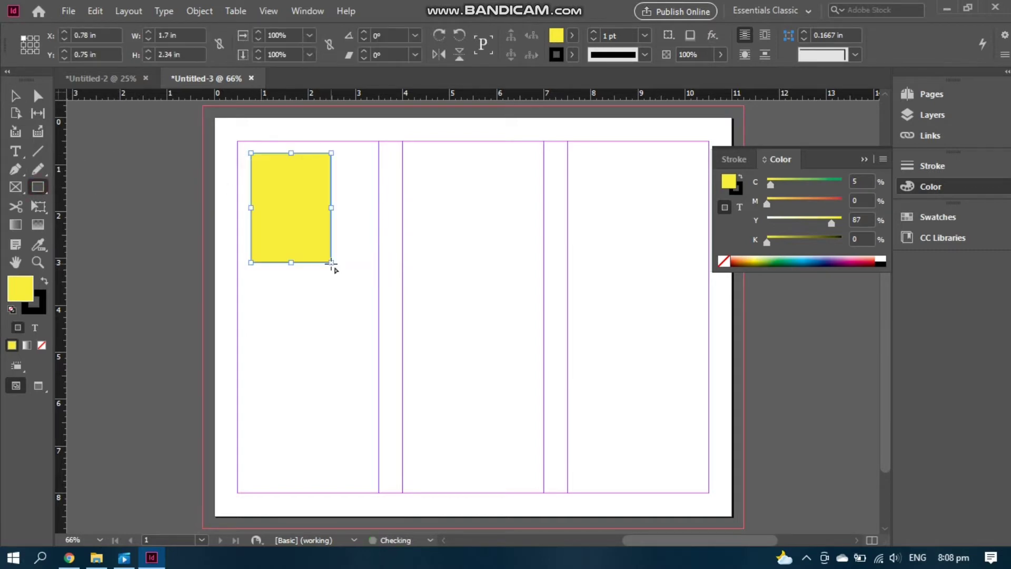
click(15, 95)
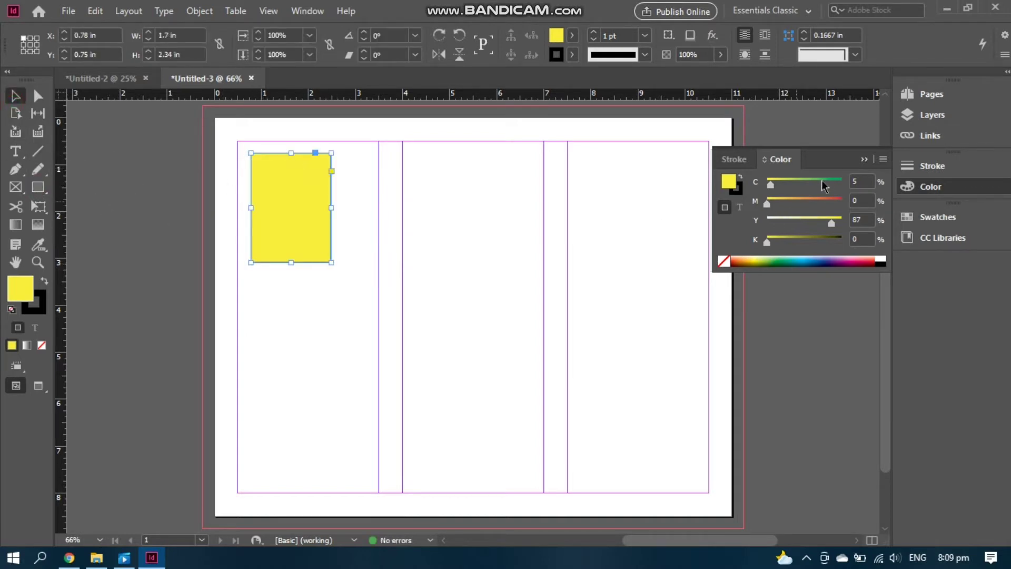
click(863, 160)
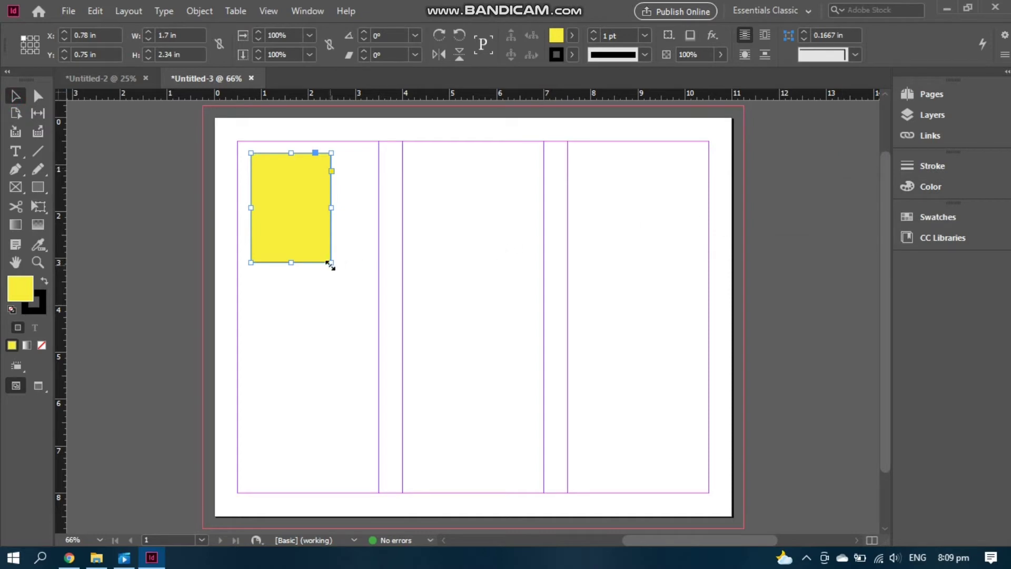
drag(330, 266, 380, 493)
drag(250, 151, 237, 141)
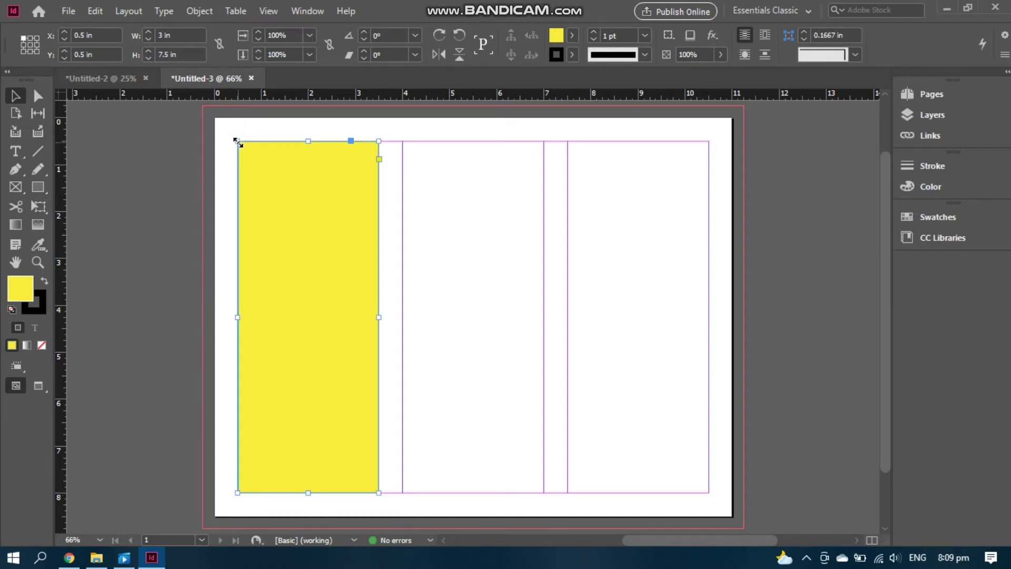
Copy the yellow panel into the middle and right columns, then add a horizontal ruler guide
drag(307, 230, 637, 248)
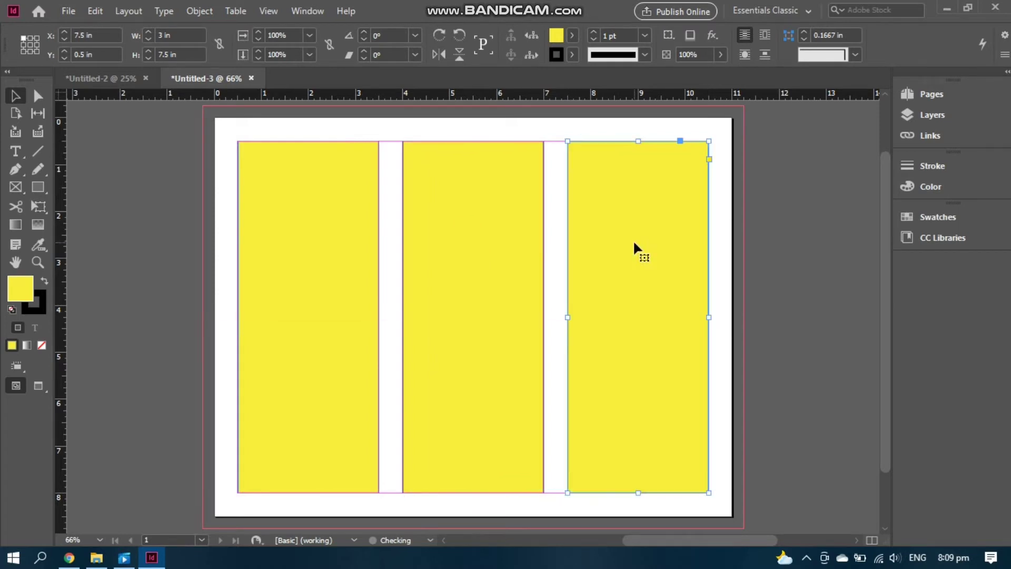
click(781, 232)
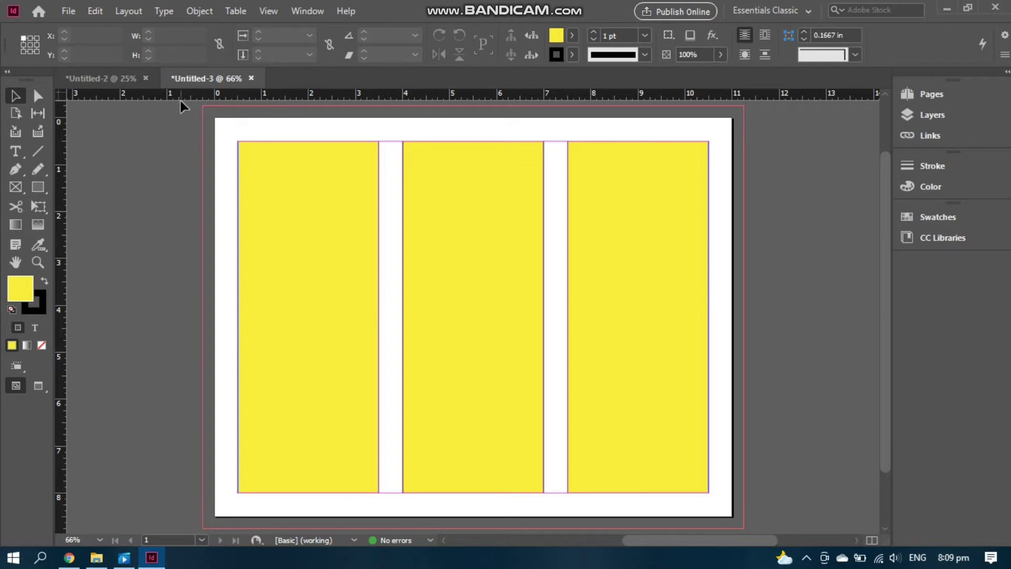
drag(182, 97, 195, 306)
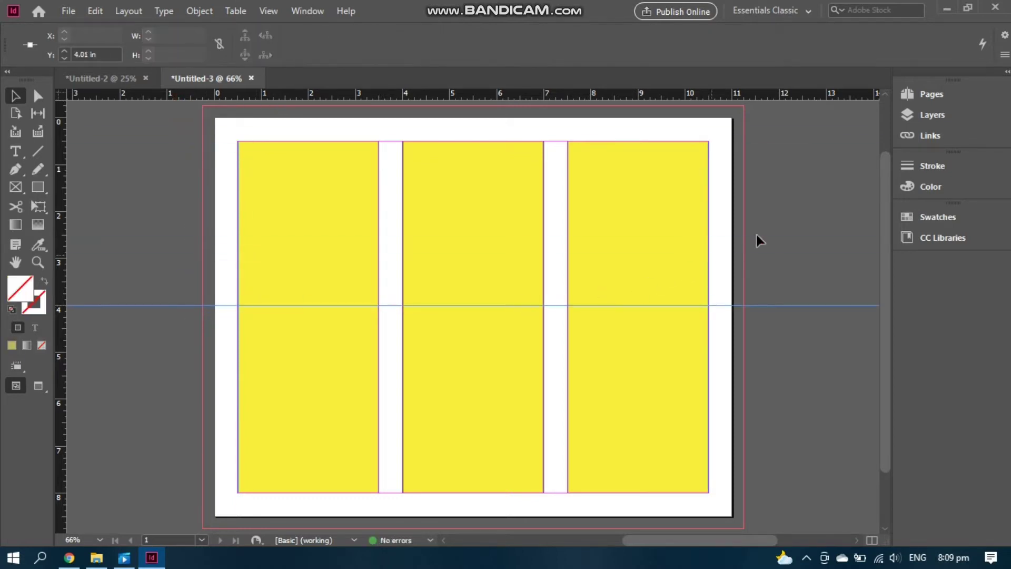
Import the UB logo image from the Brochure folder and scale it down in its frame
click(807, 220)
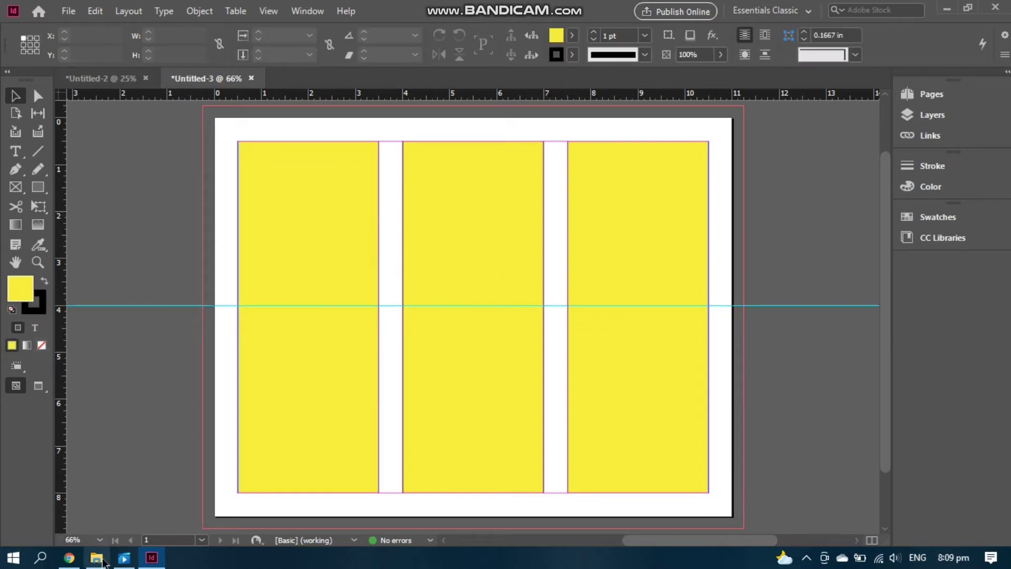
click(100, 561)
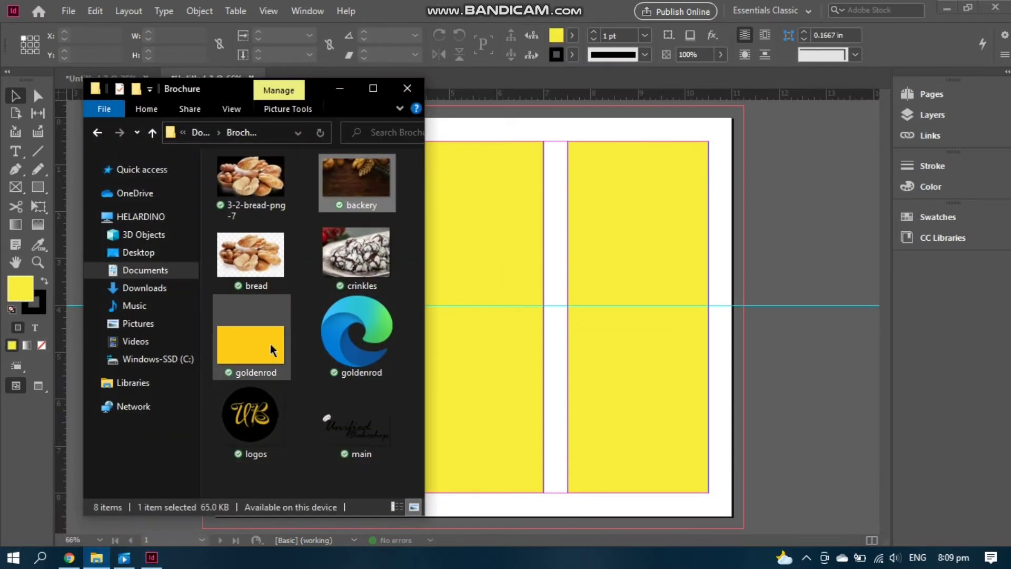
drag(235, 442, 749, 238)
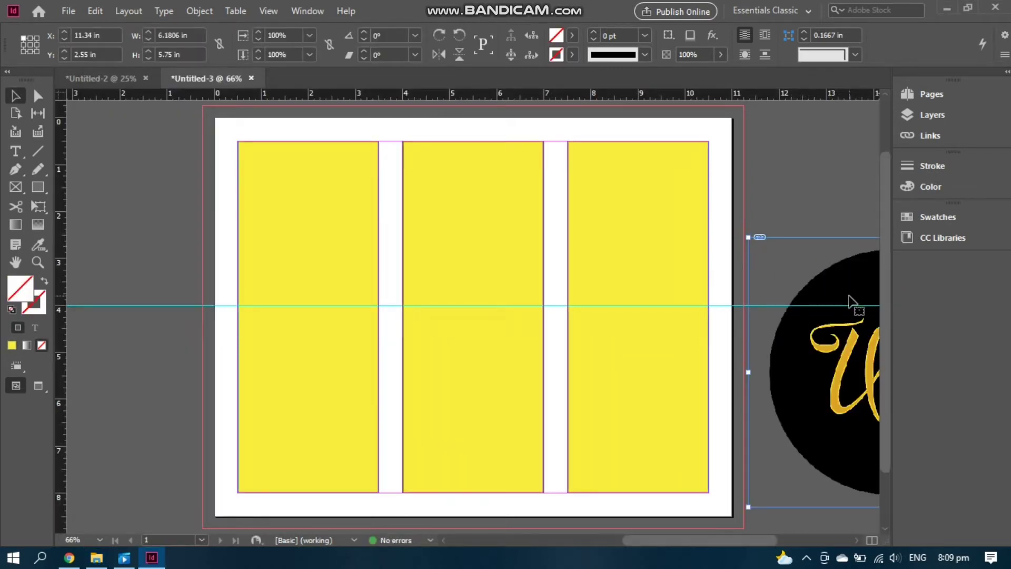
drag(858, 305, 562, 249)
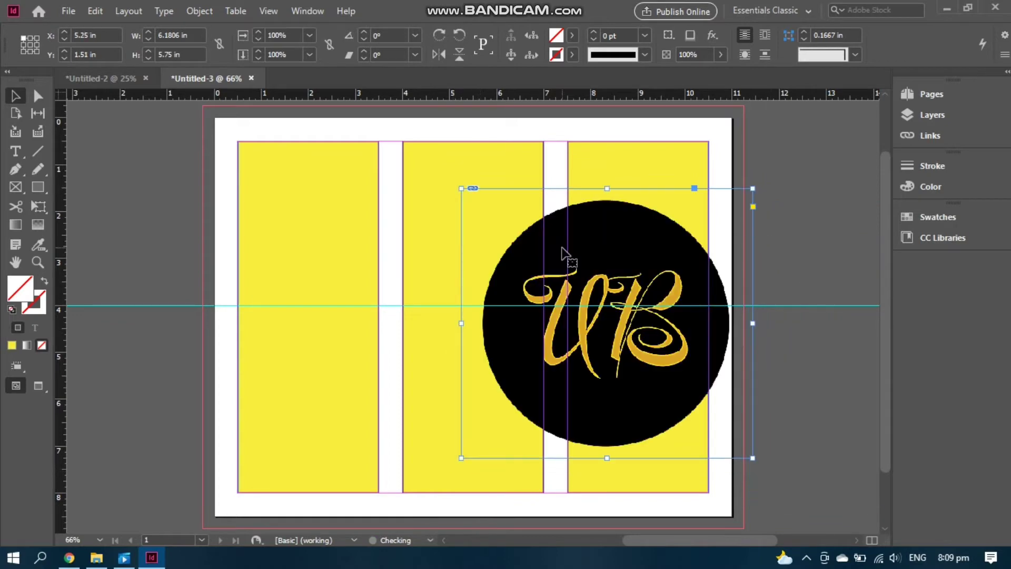
click(630, 259)
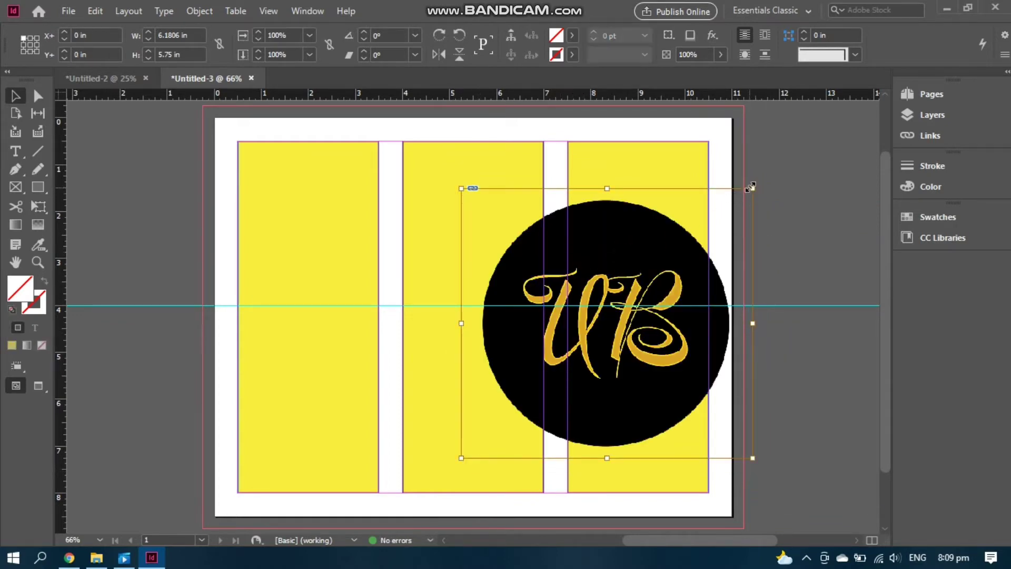
drag(753, 188, 607, 322)
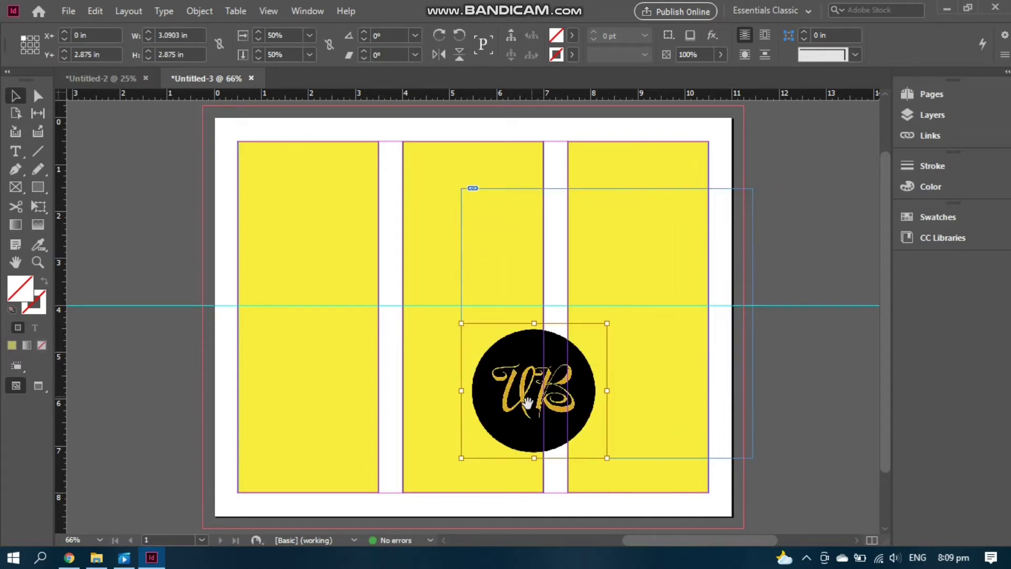
drag(521, 410, 653, 293)
drag(718, 225, 708, 234)
Place the logo in the right panel and move the horizontal guide to Y 2.7 in
drag(664, 329, 665, 357)
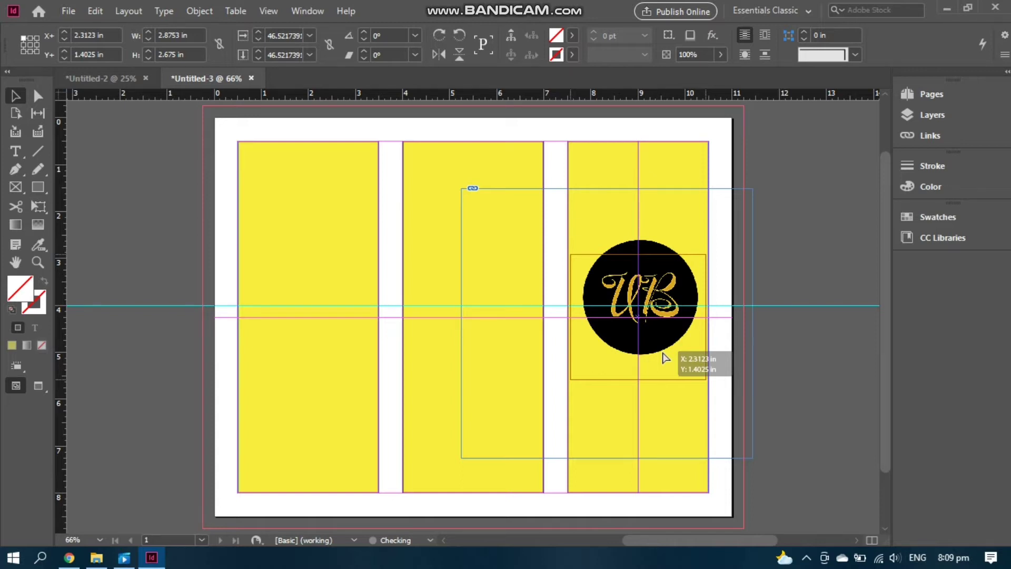
drag(665, 357, 662, 352)
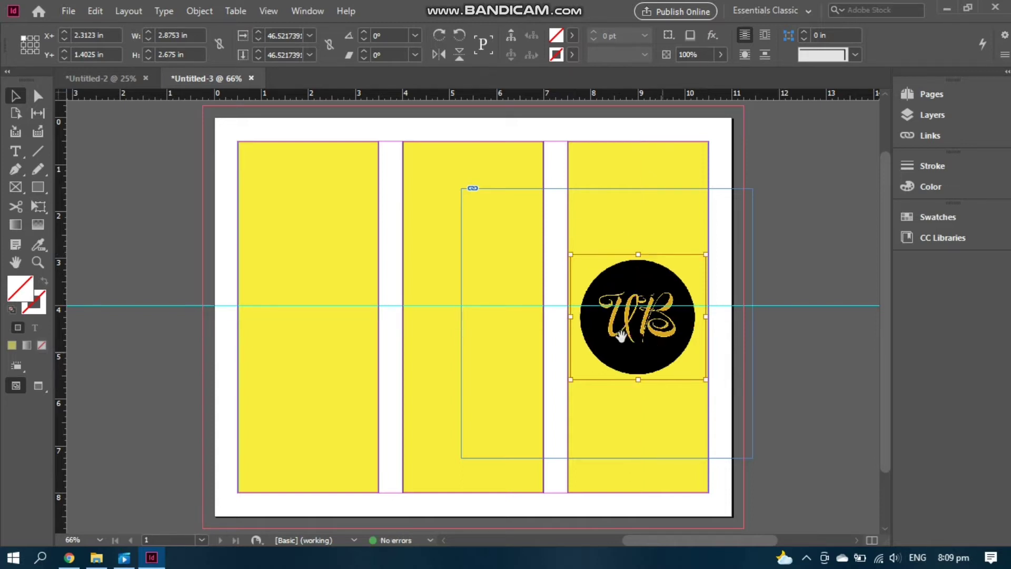
drag(158, 305, 156, 317)
click(827, 248)
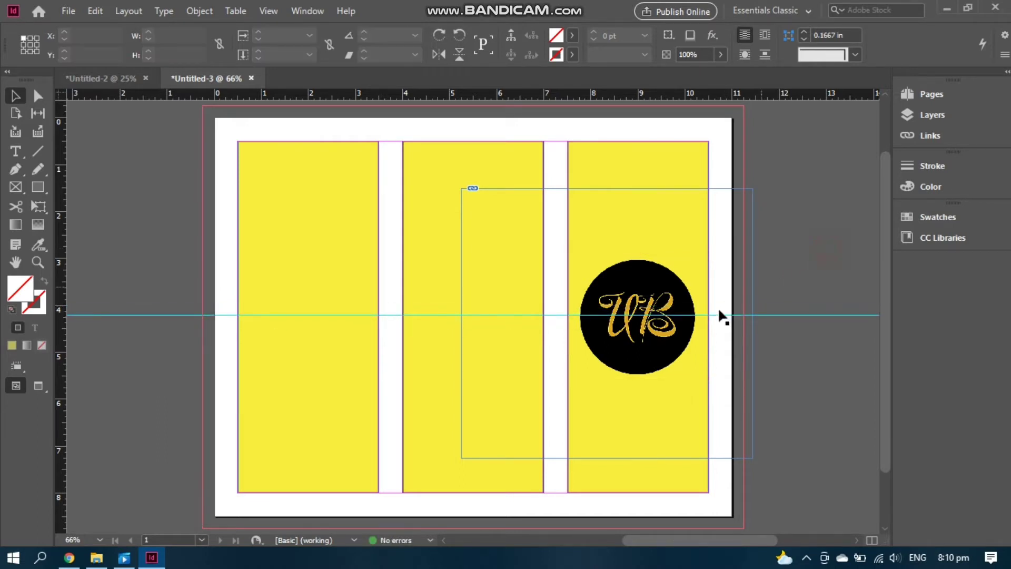
Move the UB logo and its image higher in the right panel
mouse_move(656, 348)
mouse_down()
mouse_move(653, 334)
mouse_move(666, 332)
mouse_move(648, 329)
mouse_up()
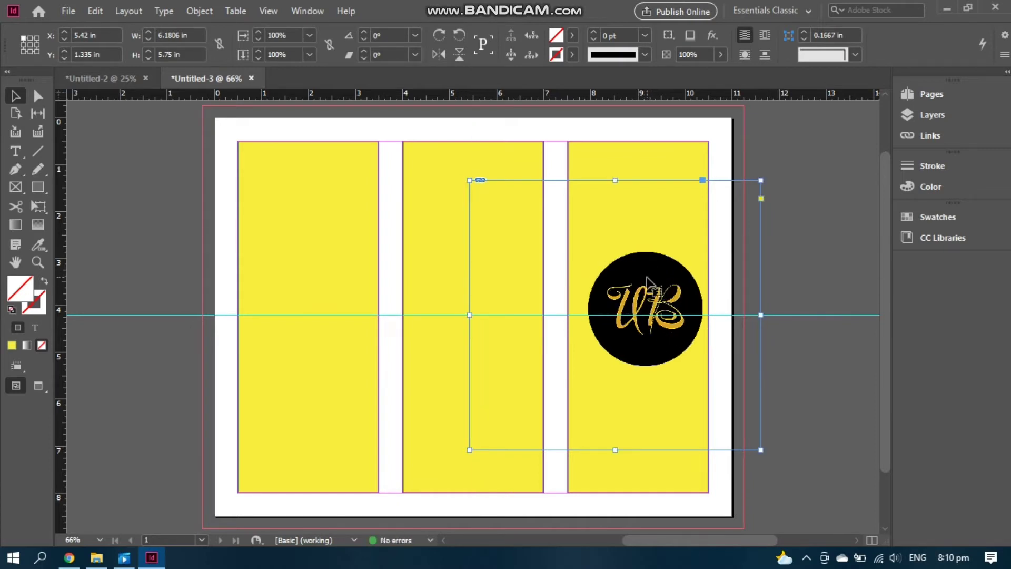
click(646, 275)
drag(646, 275, 647, 258)
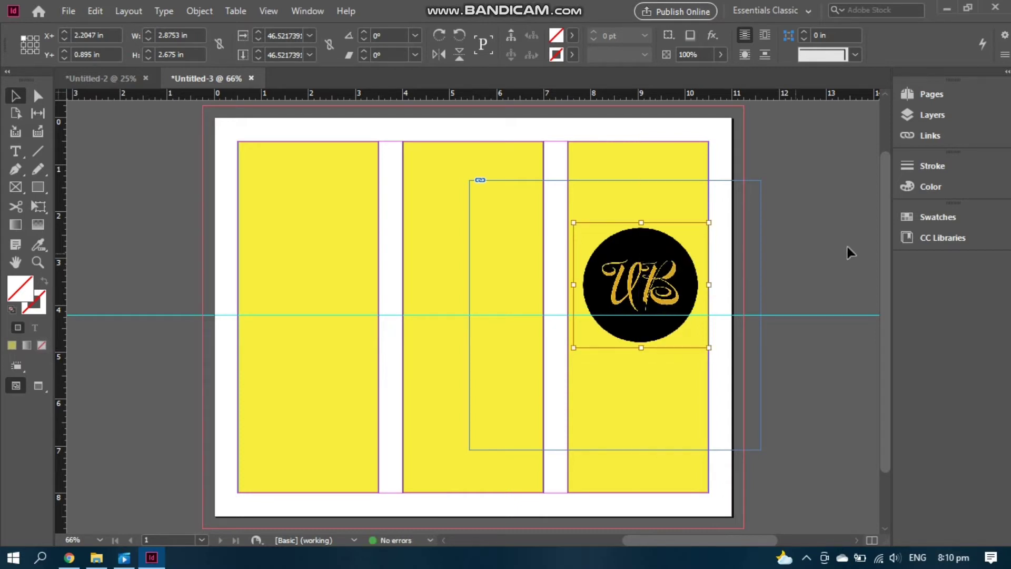
click(835, 253)
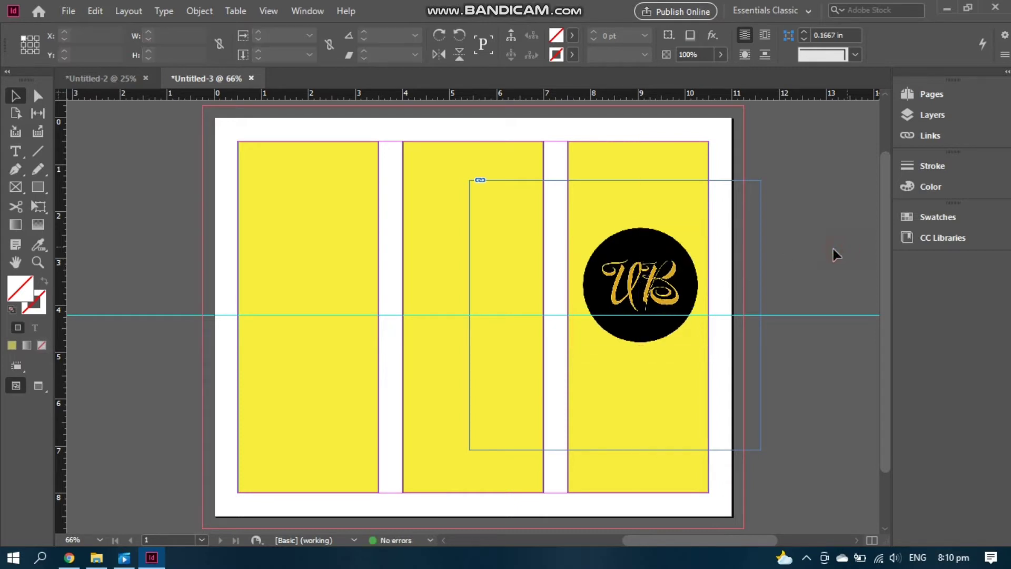
Trim the oversized empty frame to about 2.64 × 2.7 in around the logo
click(760, 449)
drag(759, 450, 701, 350)
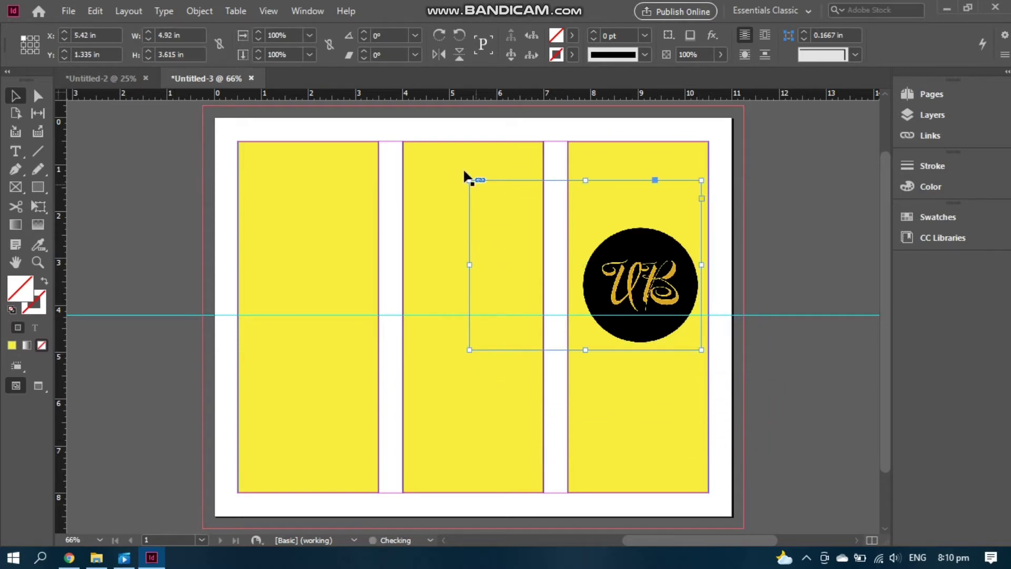
drag(468, 180, 578, 224)
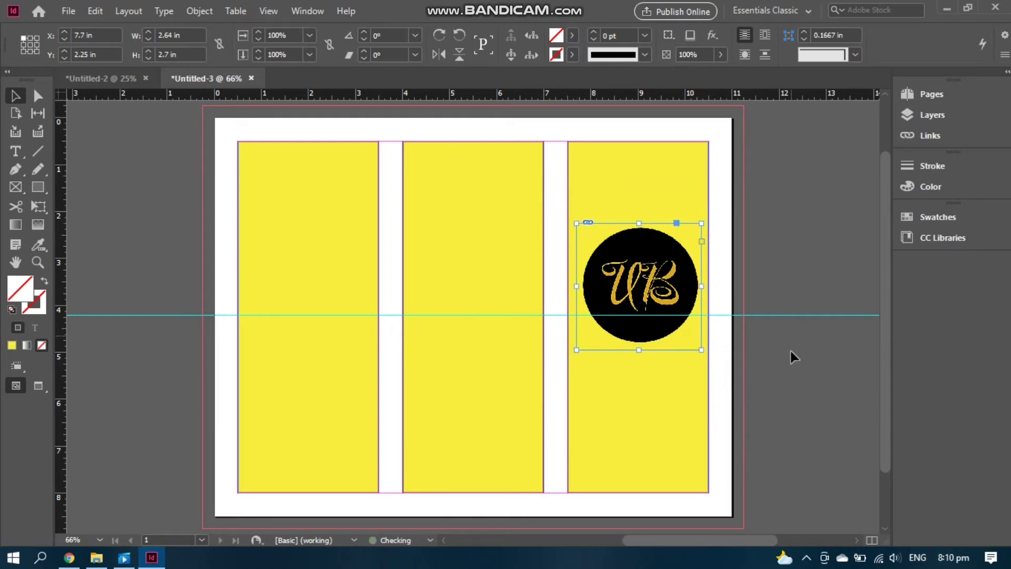
click(792, 355)
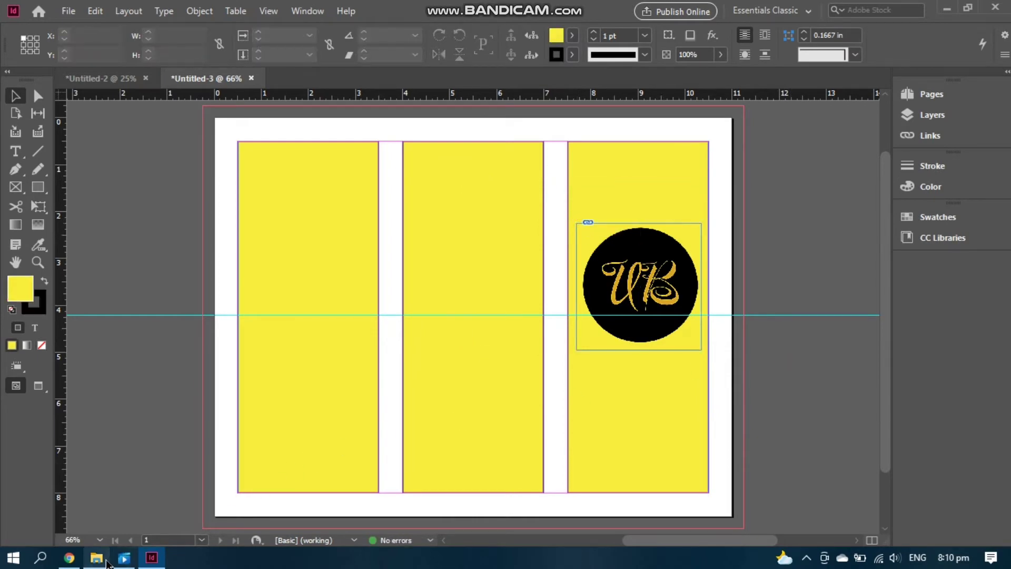
Import the main.png 'Unified Bakeshop' wordmark, scale it, and set it under the logo
click(96, 557)
drag(348, 436, 798, 256)
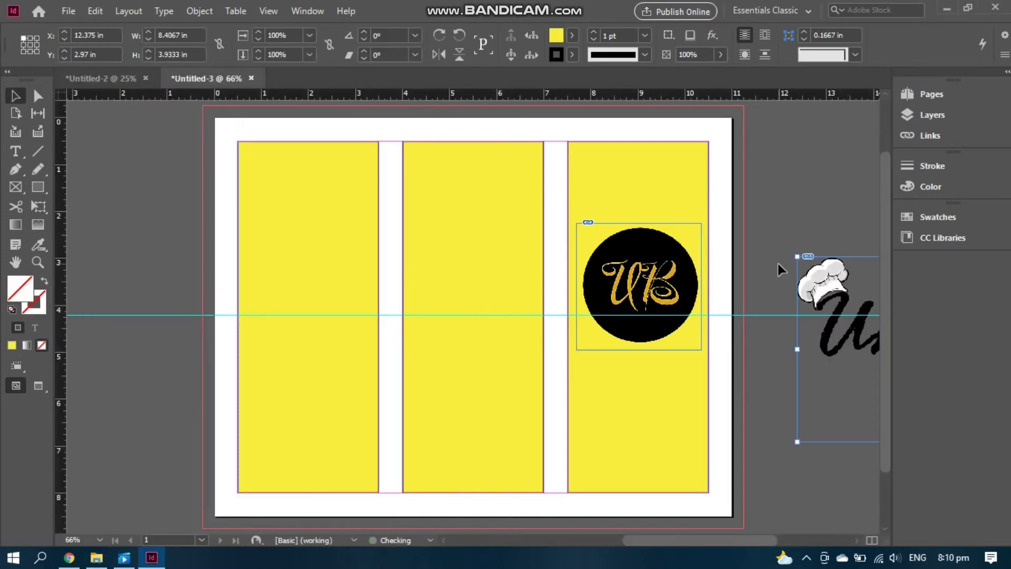
drag(834, 284, 395, 282)
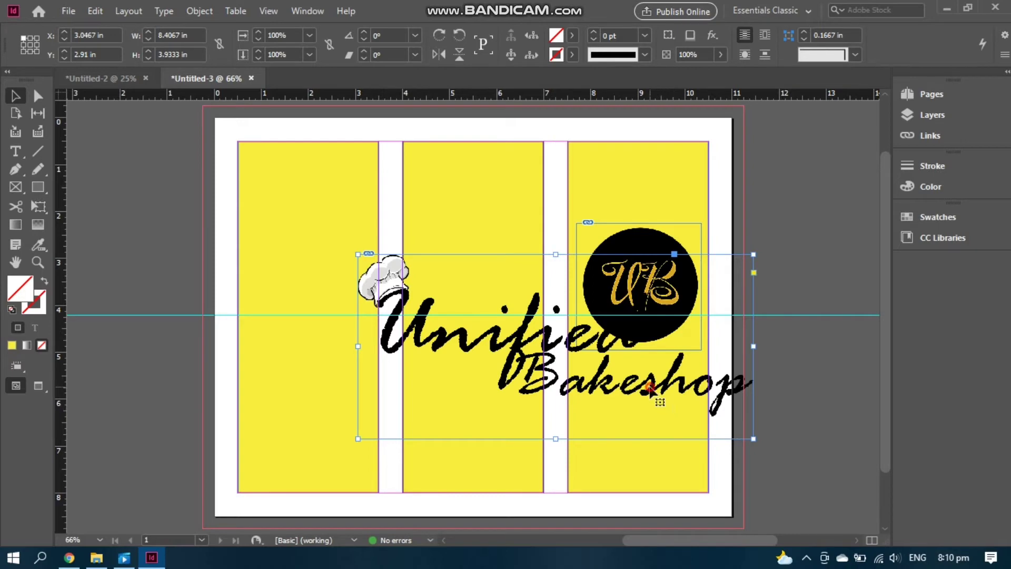
double_click(651, 389)
drag(754, 254, 474, 385)
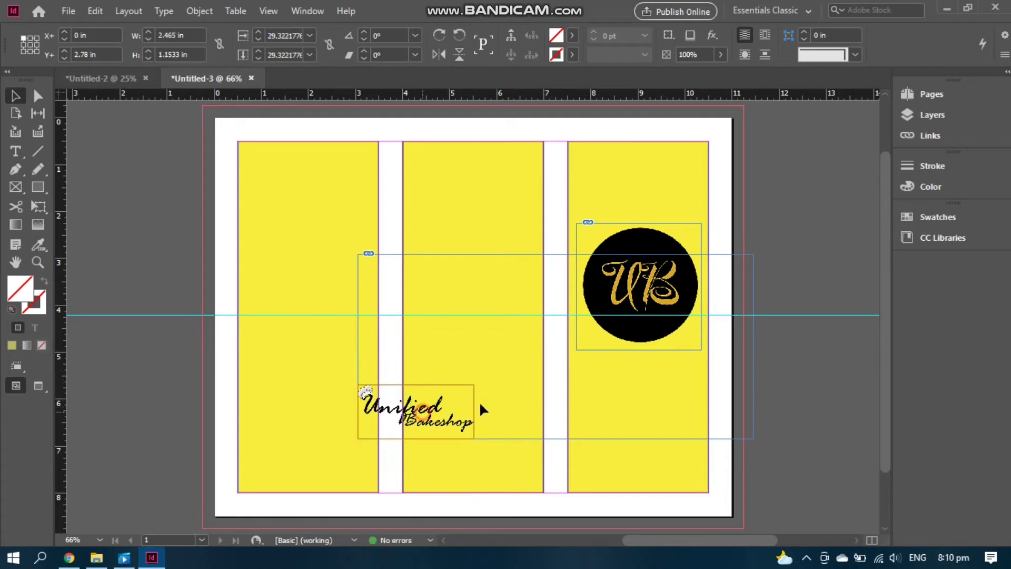
drag(426, 419, 650, 362)
drag(696, 393, 675, 378)
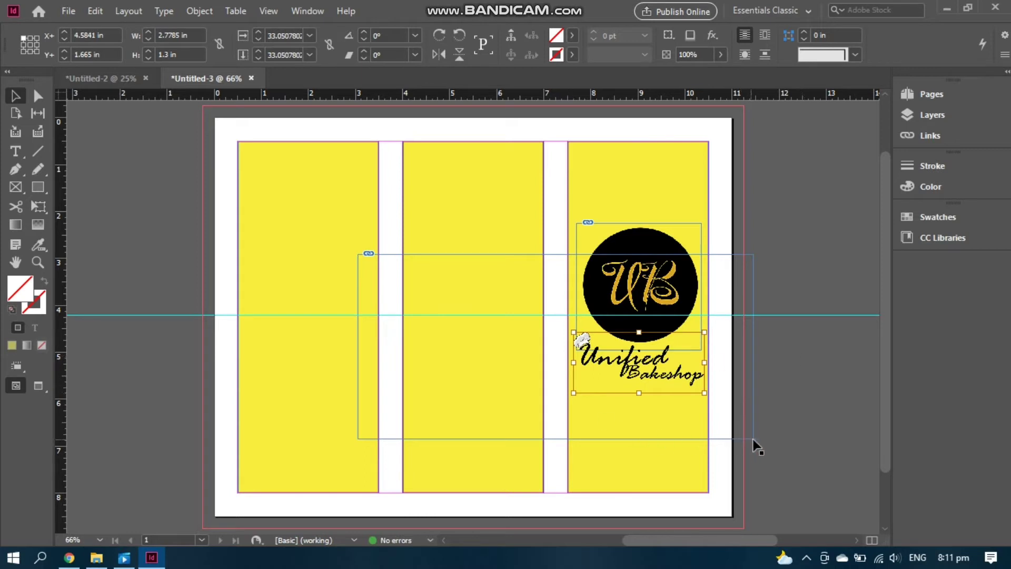
Trim the wordmark's frame to 3 × 1.34 in and preview the page without guides
click(695, 427)
drag(358, 255, 568, 327)
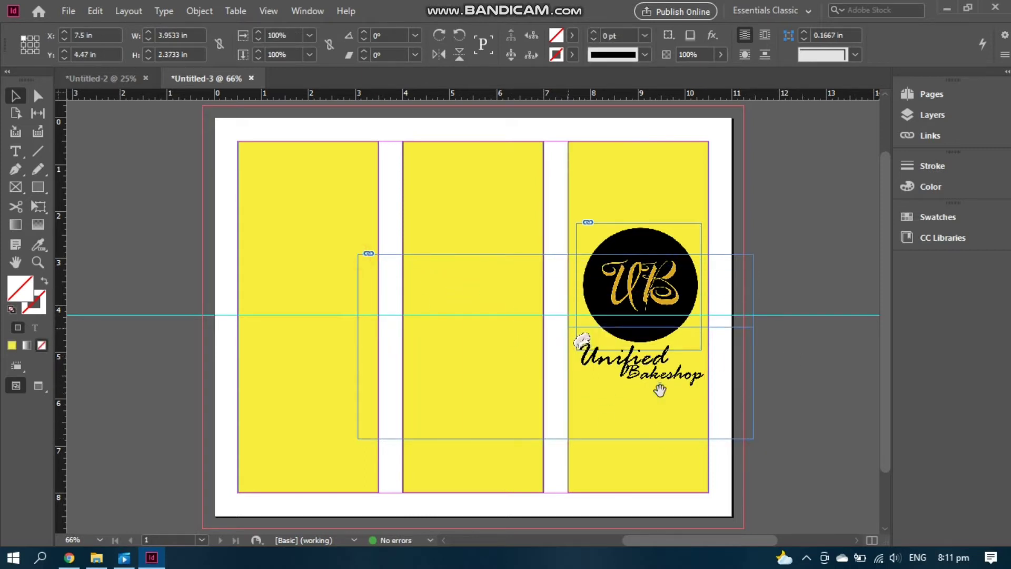
drag(753, 438, 709, 390)
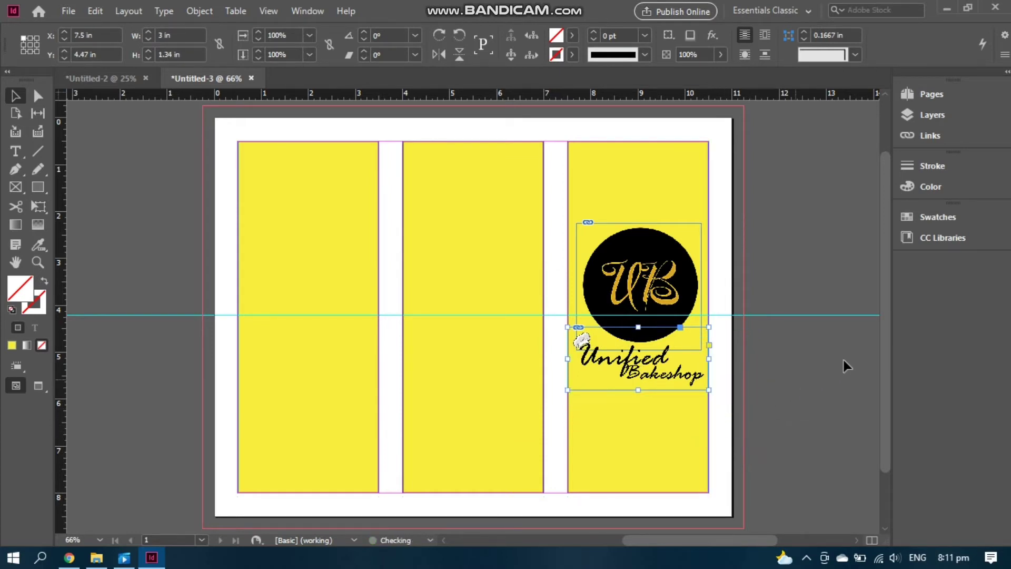
click(843, 359)
key(w)
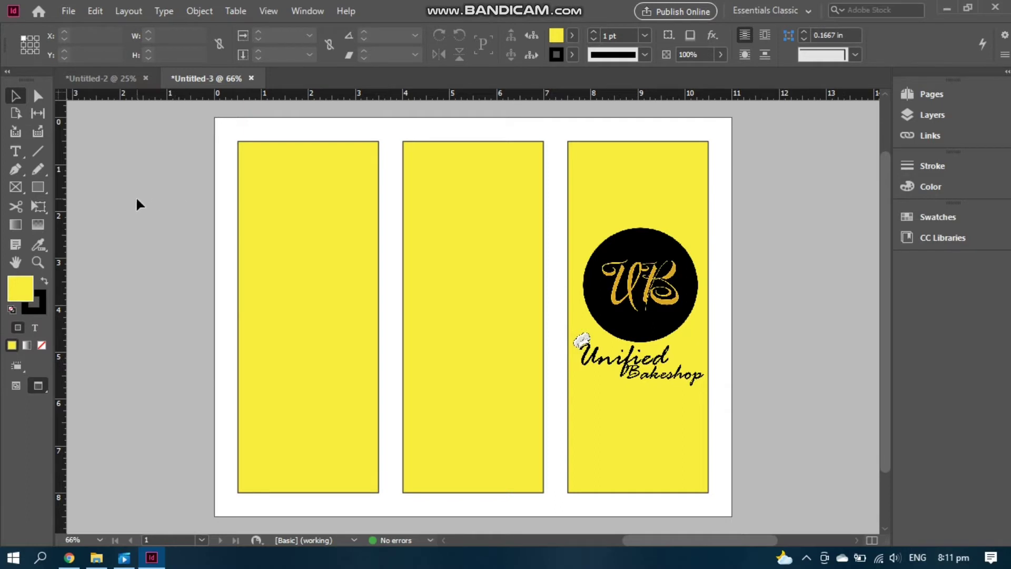
Slice the left yellow panel along a slant with Scissors and cut away its top piece
click(15, 208)
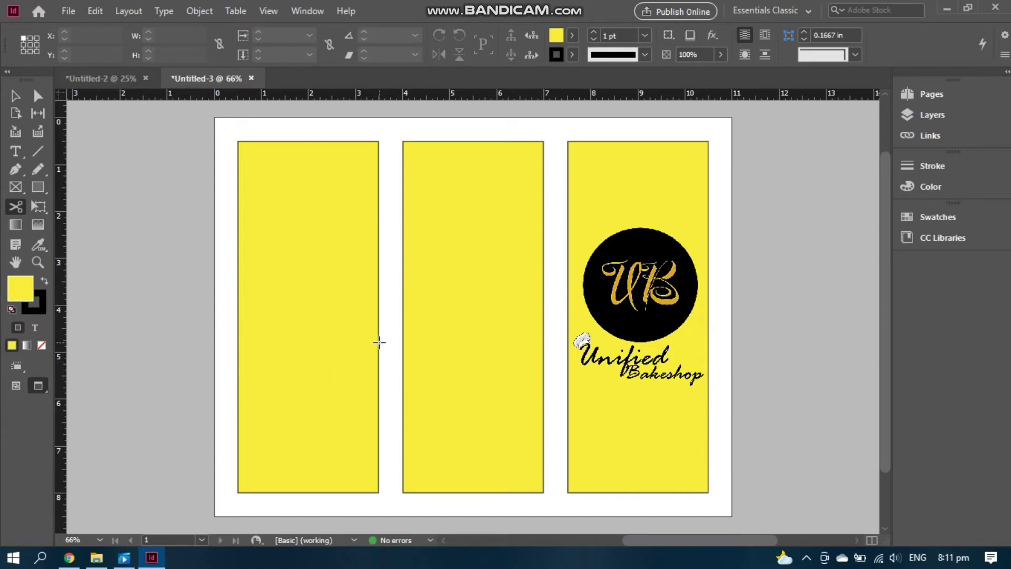
click(239, 378)
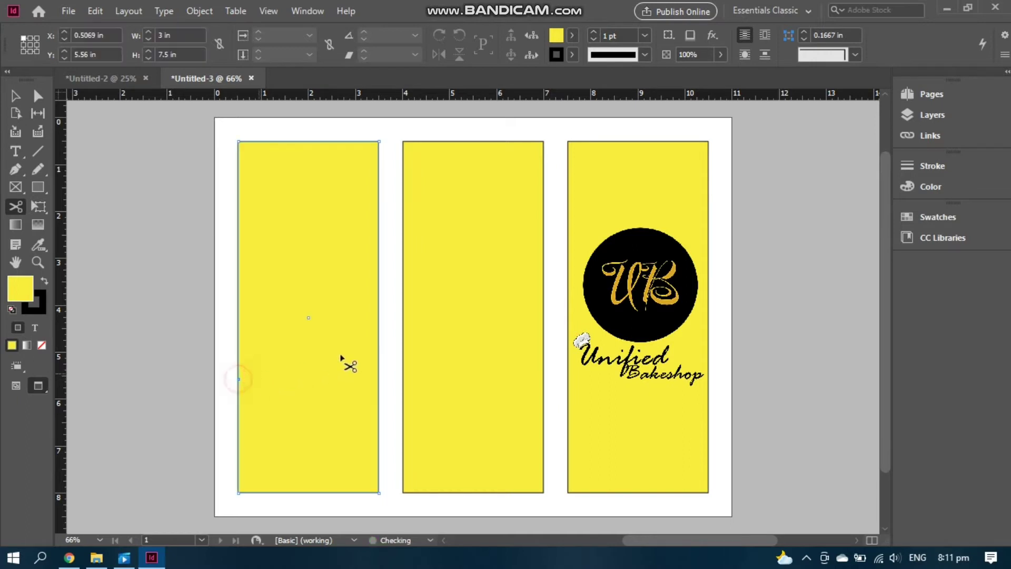
click(379, 341)
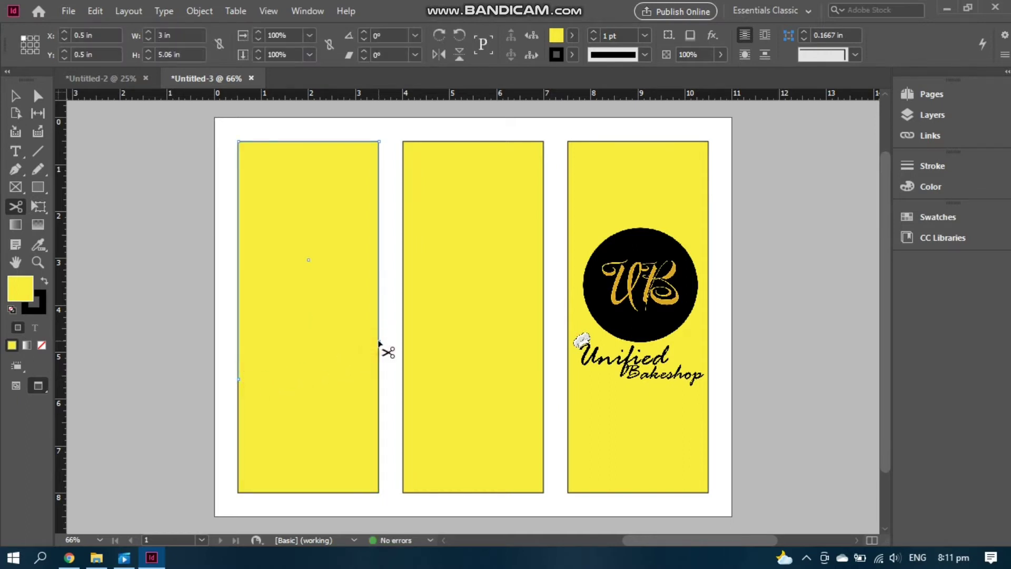
right_click(367, 316)
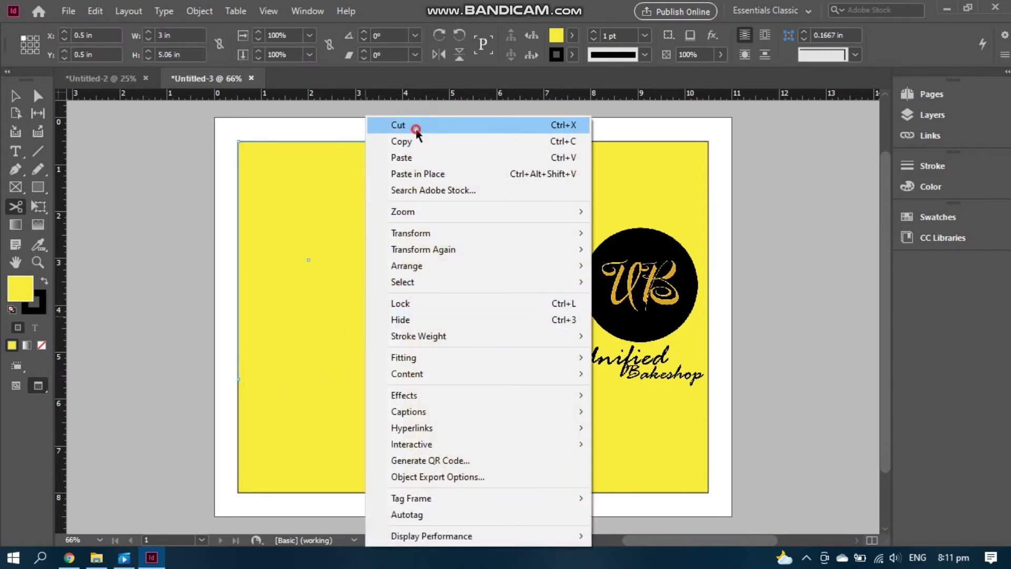
click(415, 125)
key(w)
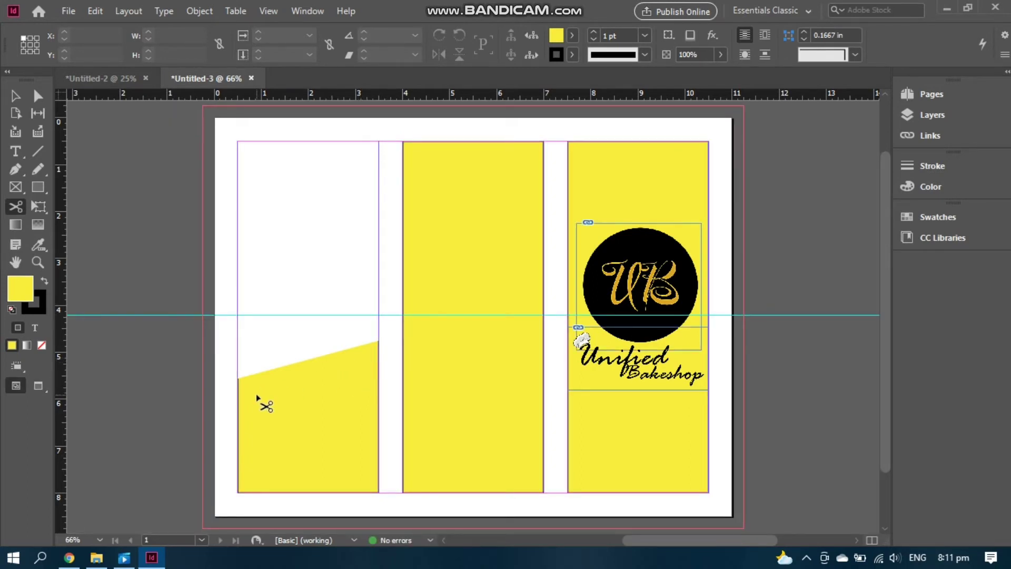
Bring the backery bread-on-wood photo onto the pasteboard
click(96, 557)
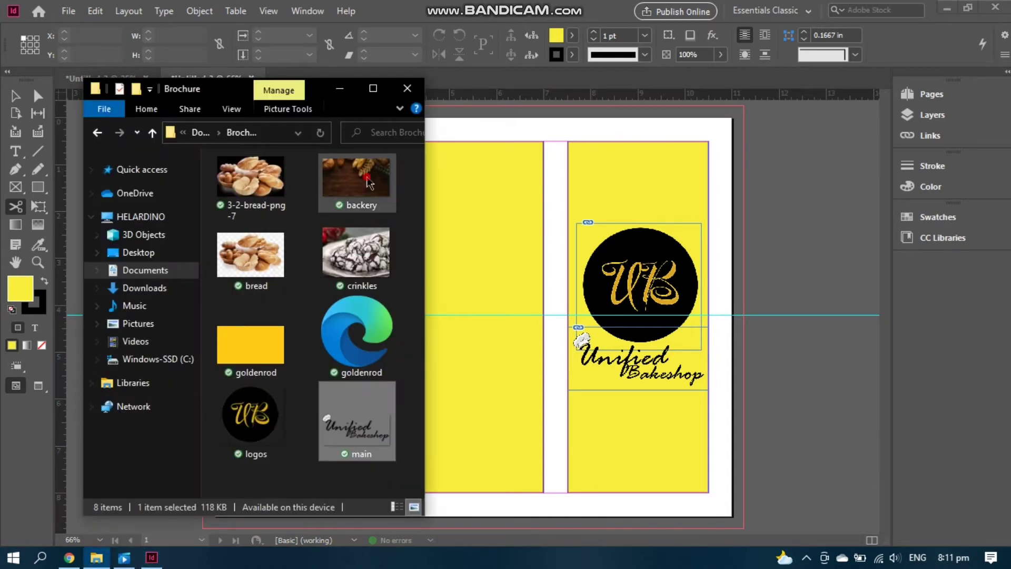
drag(358, 179, 677, 177)
drag(817, 211, 766, 221)
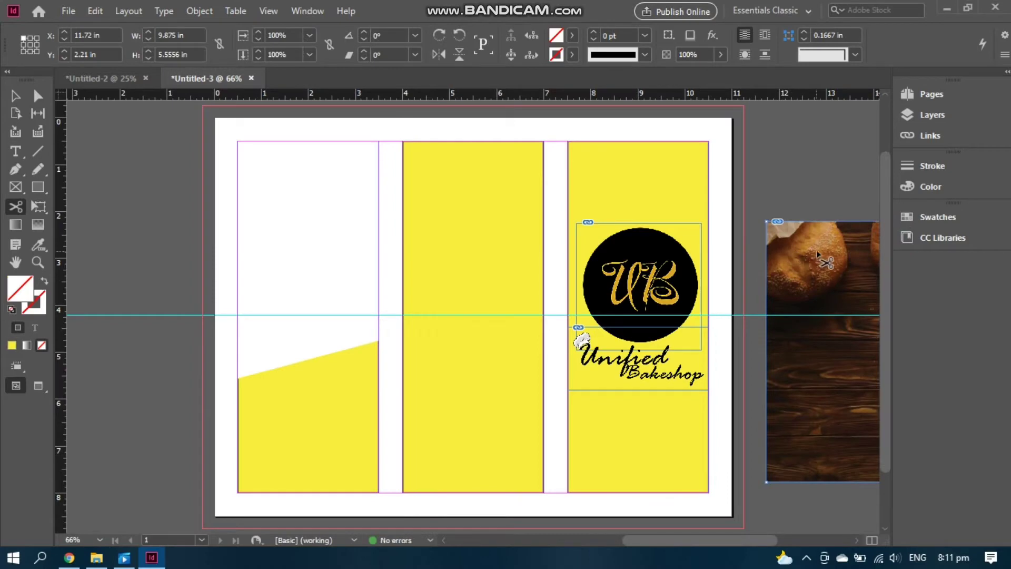
Scale the bread photo down and position it at the top of the left panel
click(15, 95)
drag(843, 262, 189, 186)
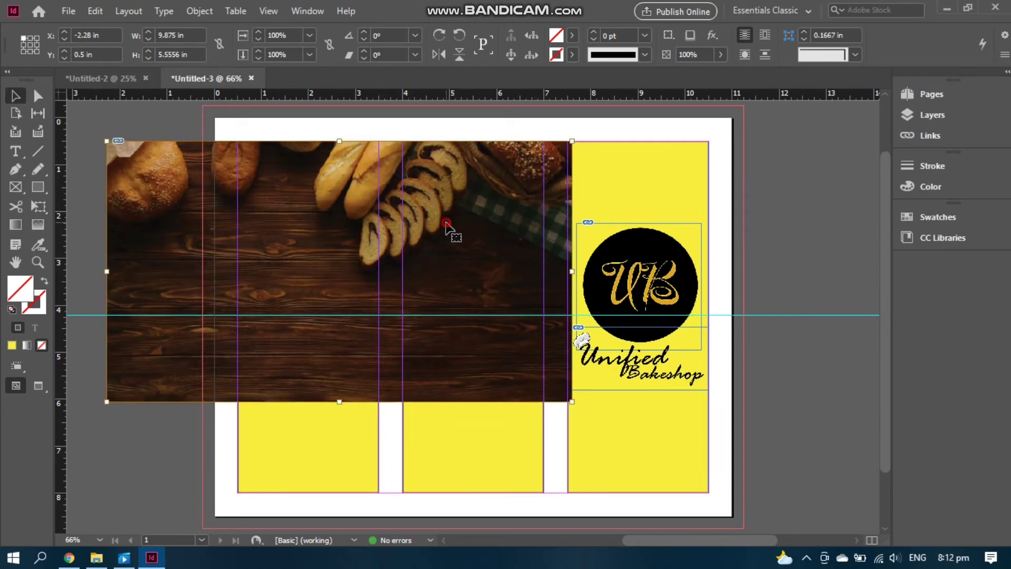
drag(572, 141, 286, 224)
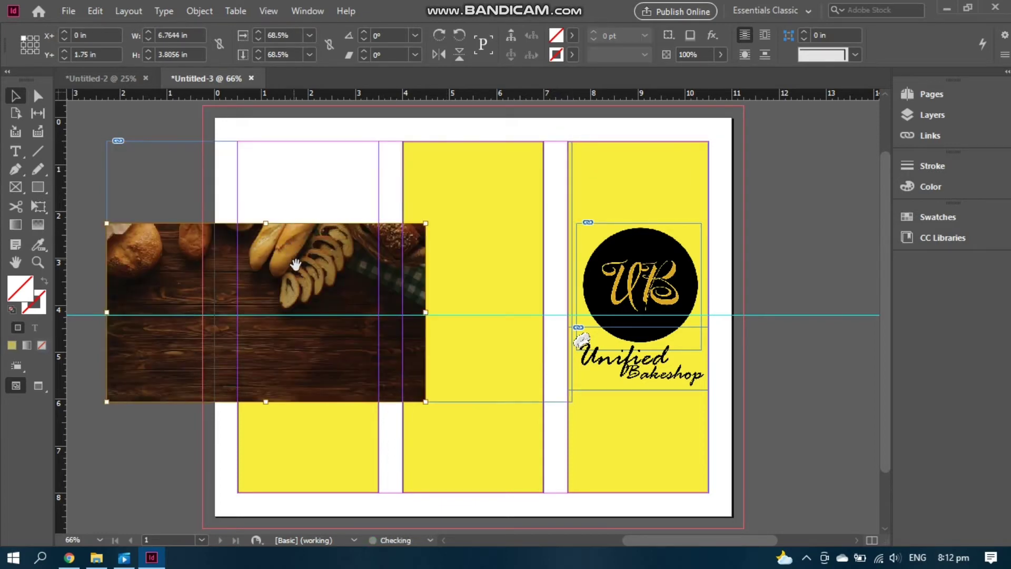
drag(293, 266, 401, 190)
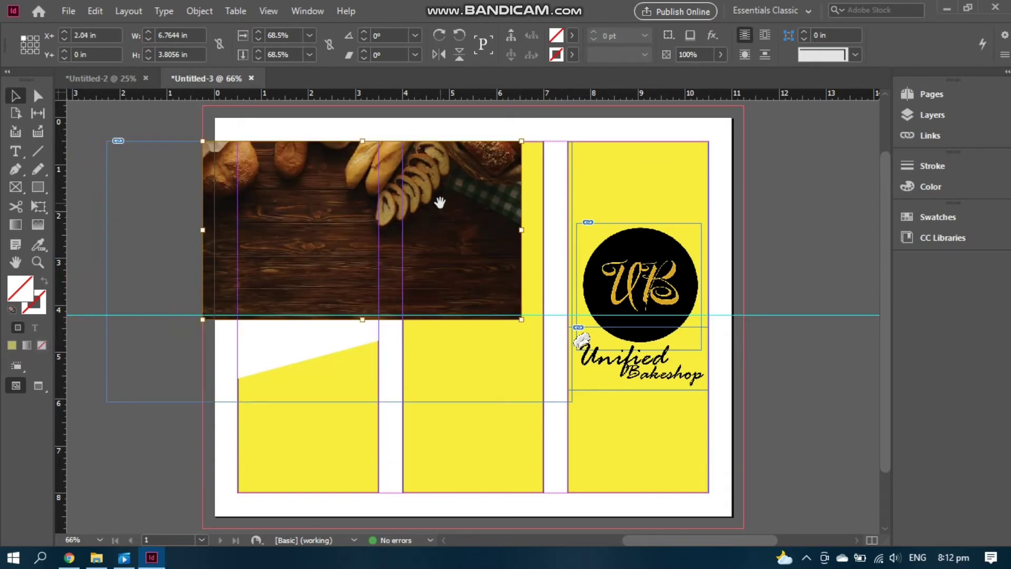
key(w)
drag(442, 207, 383, 224)
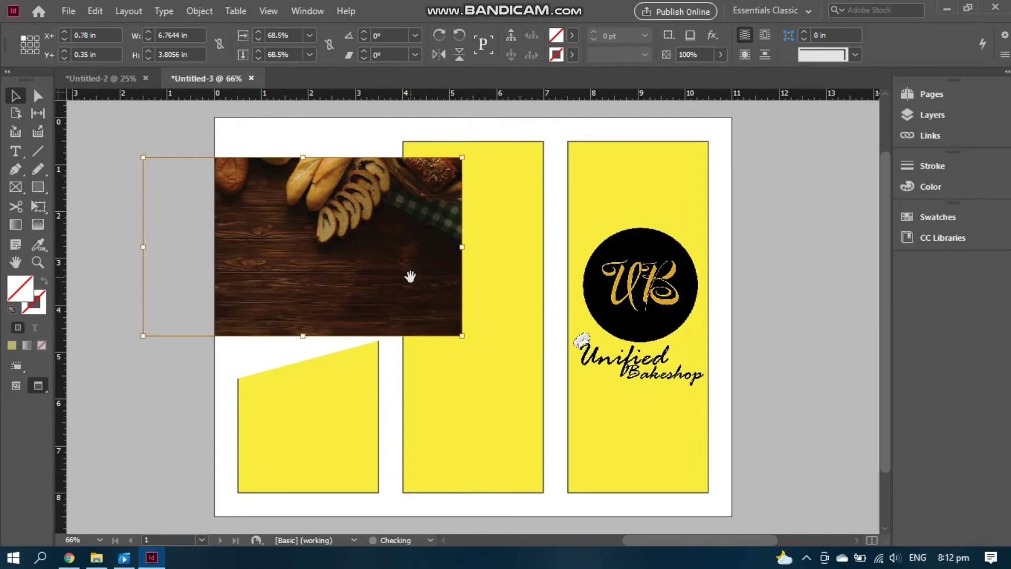
drag(408, 275, 282, 251)
key(w)
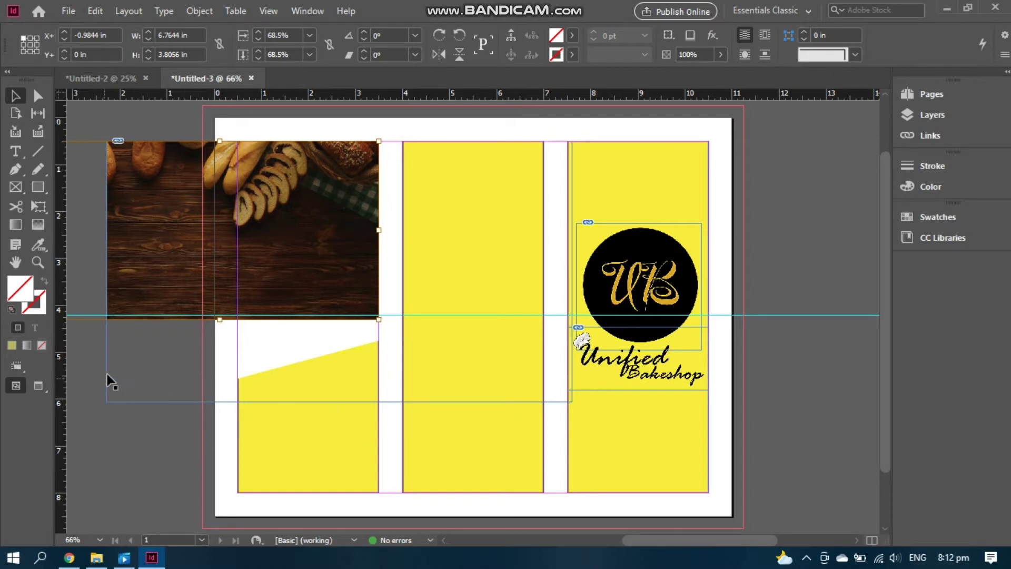
Crop the bread photo frame's sides to 3 in wide
click(107, 401)
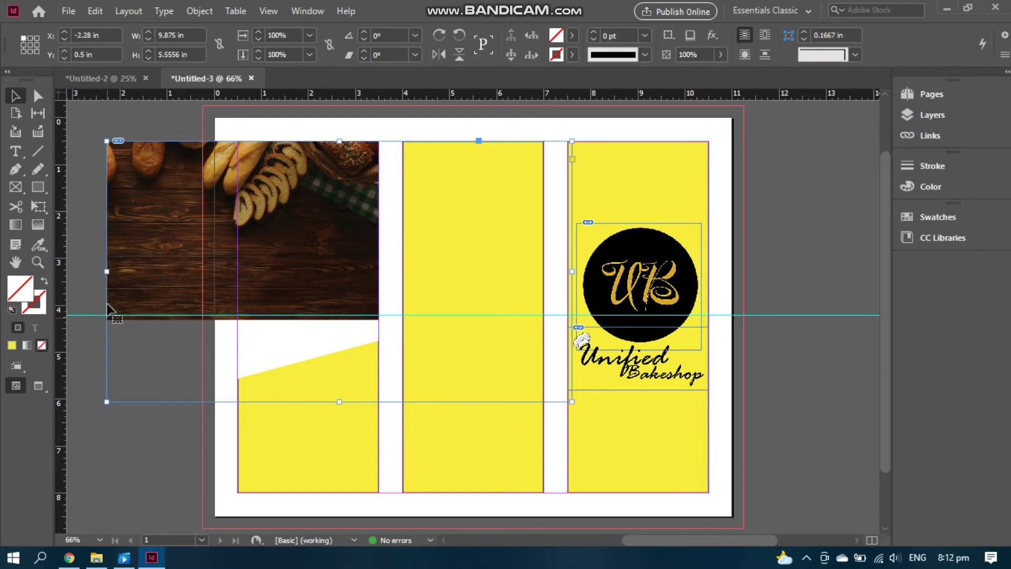
drag(107, 271, 237, 268)
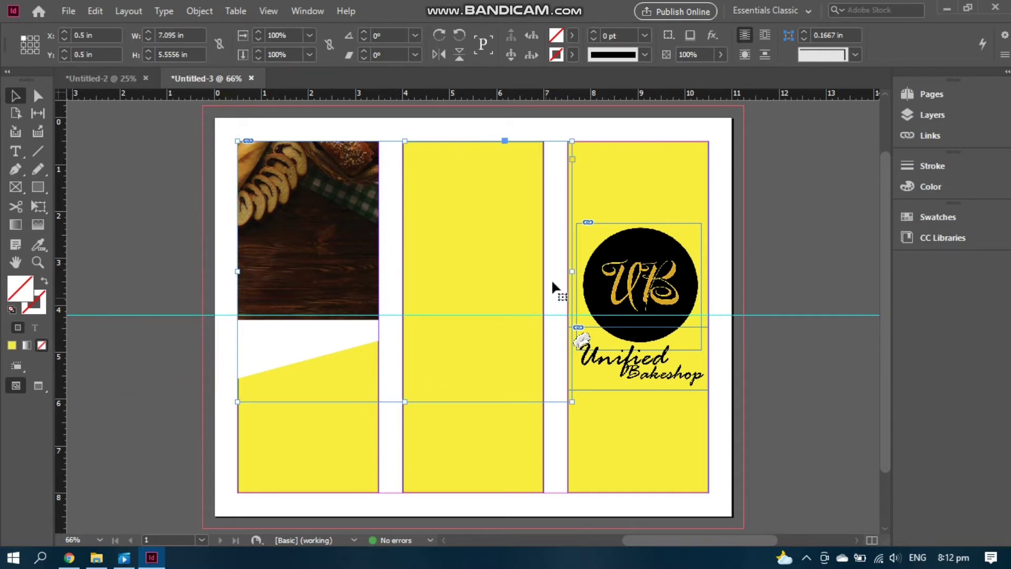
drag(572, 269, 376, 265)
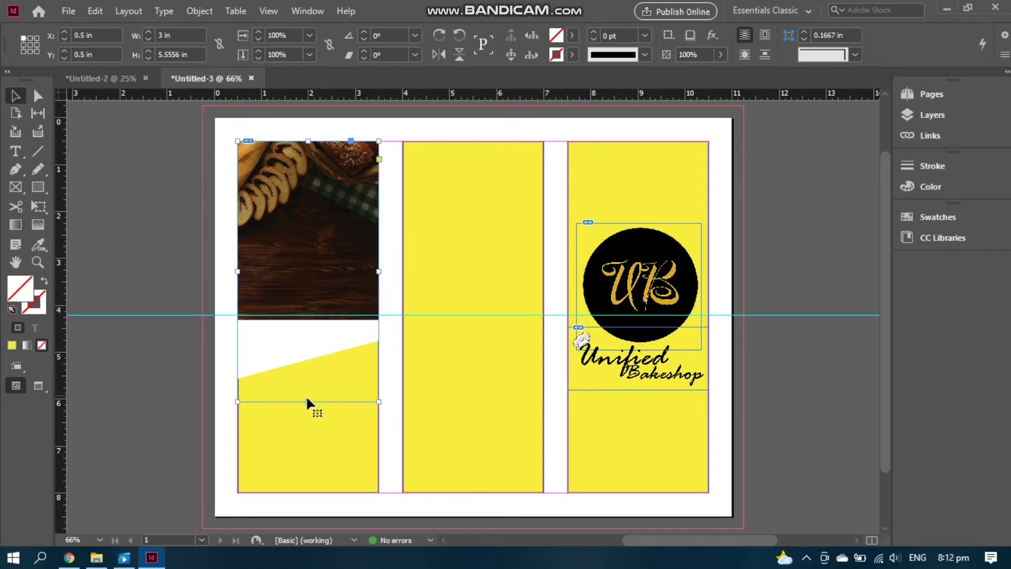
Shorten the photo frame to 4.45 in and enlarge the bread image inside it
drag(308, 402, 307, 350)
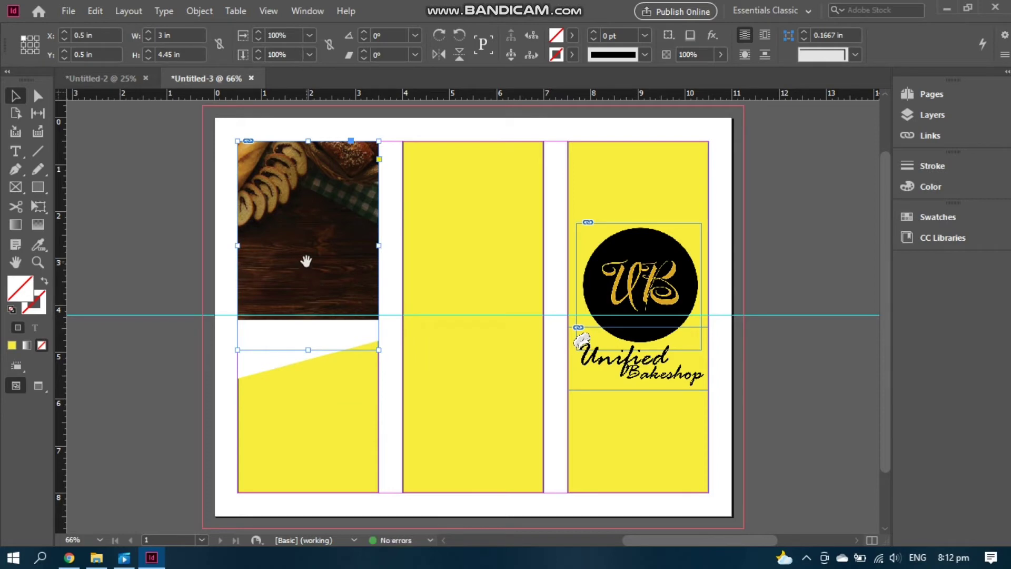
click(306, 261)
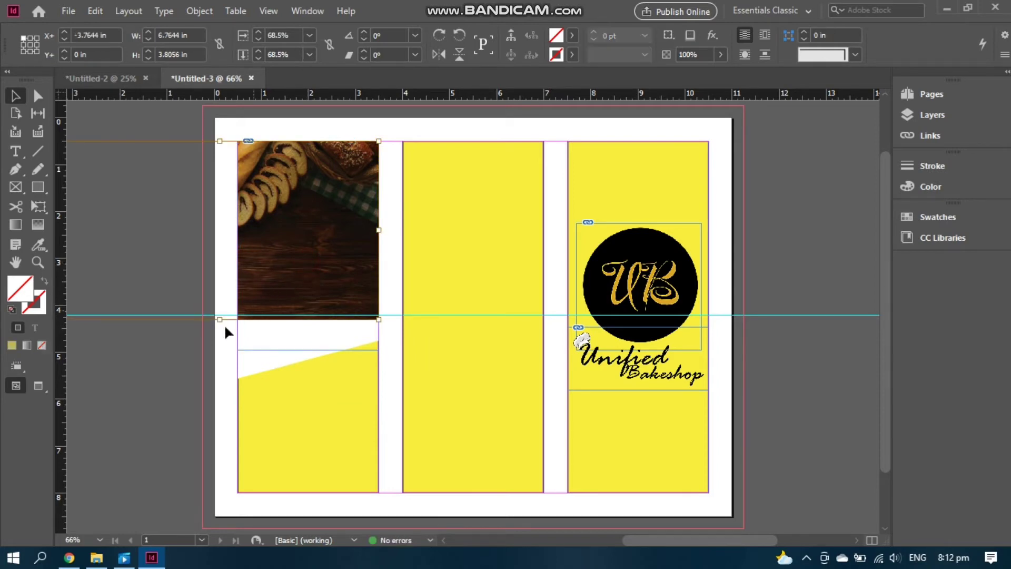
drag(219, 320, 221, 415)
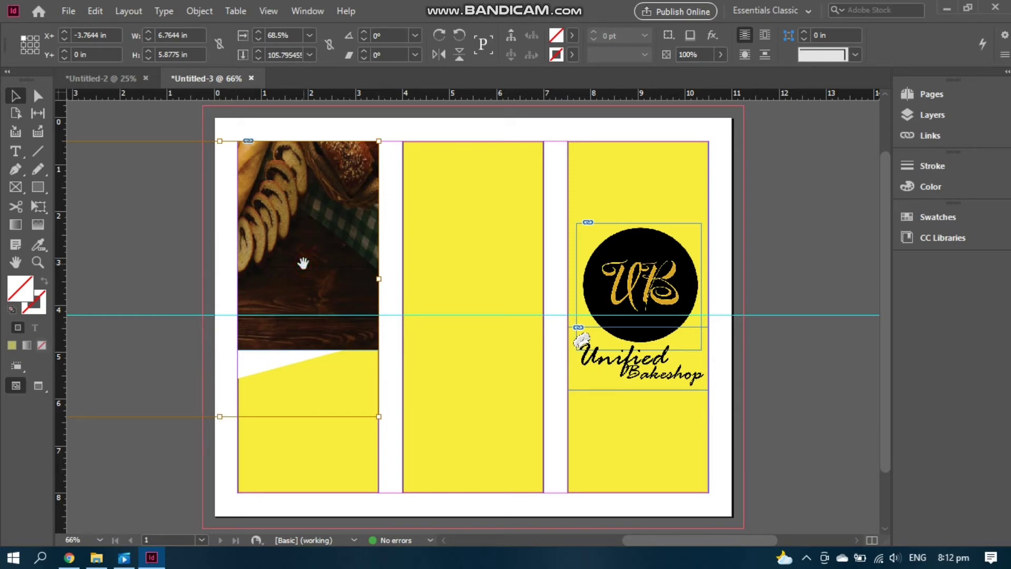
click(304, 279)
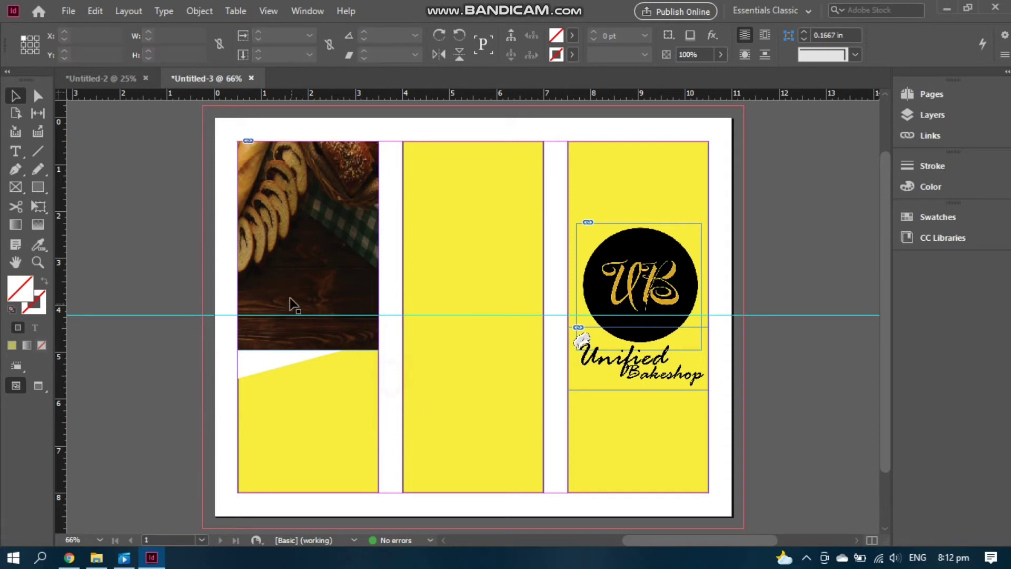
Stretch the photo frame down to 3 × 5.71 in, covering the white gap
click(298, 316)
drag(309, 349, 308, 394)
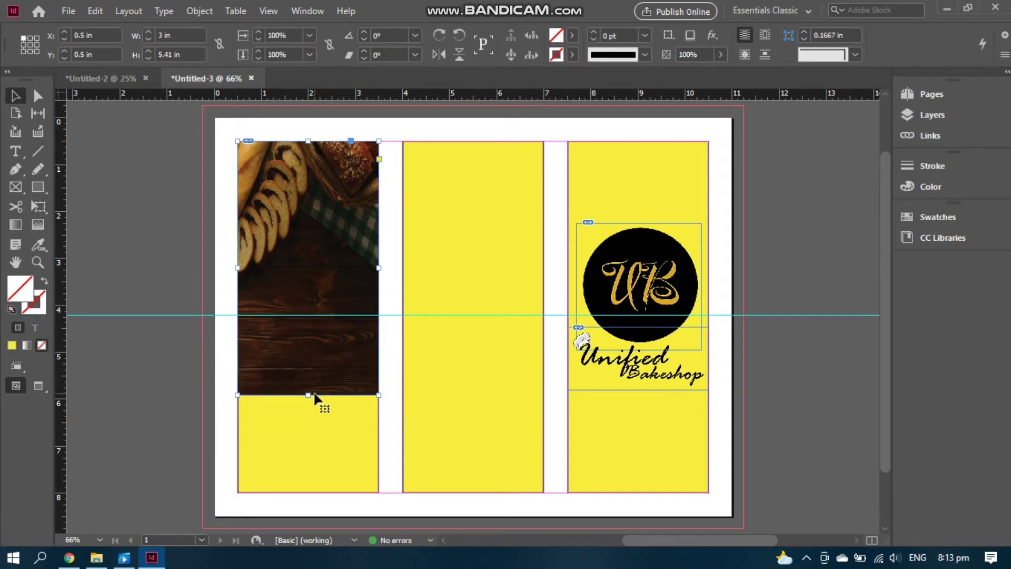
drag(309, 395, 309, 409)
click(14, 207)
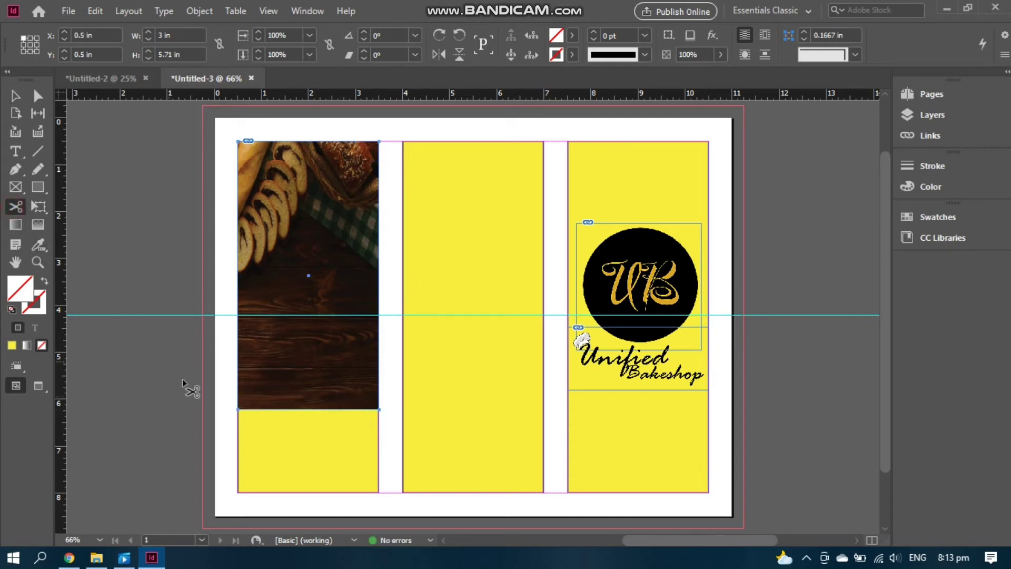
click(379, 354)
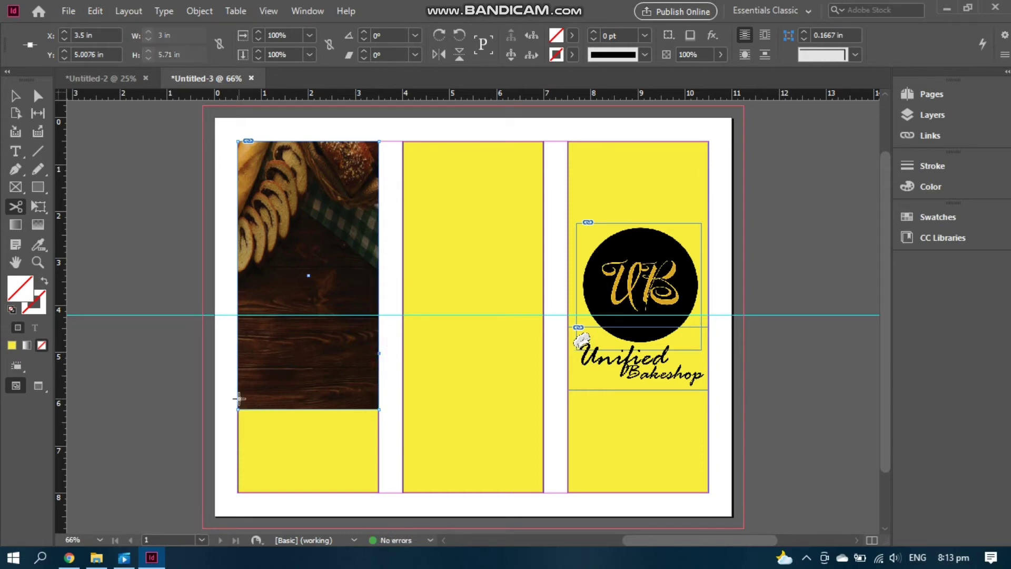
click(238, 399)
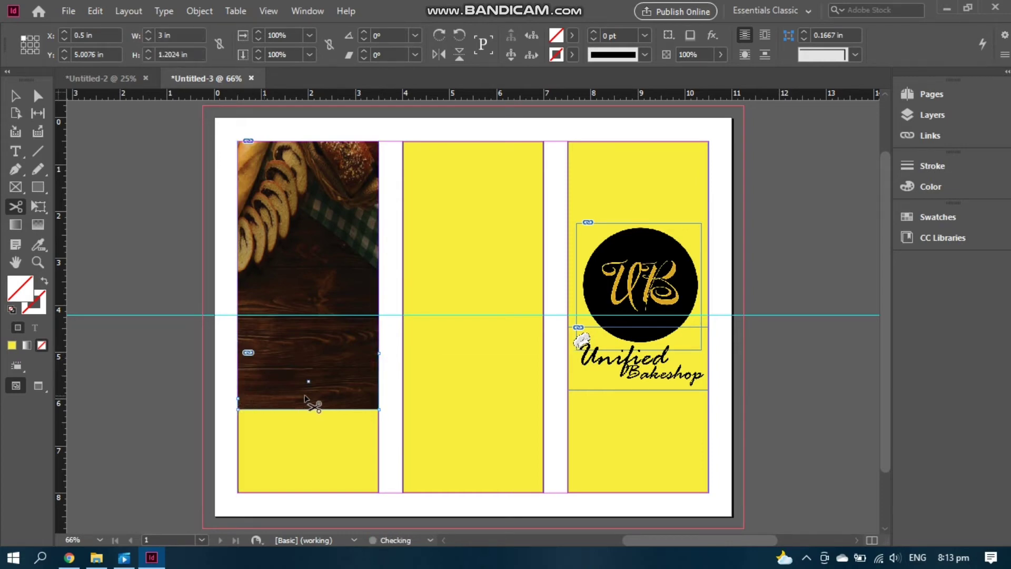
right_click(327, 402)
click(363, 54)
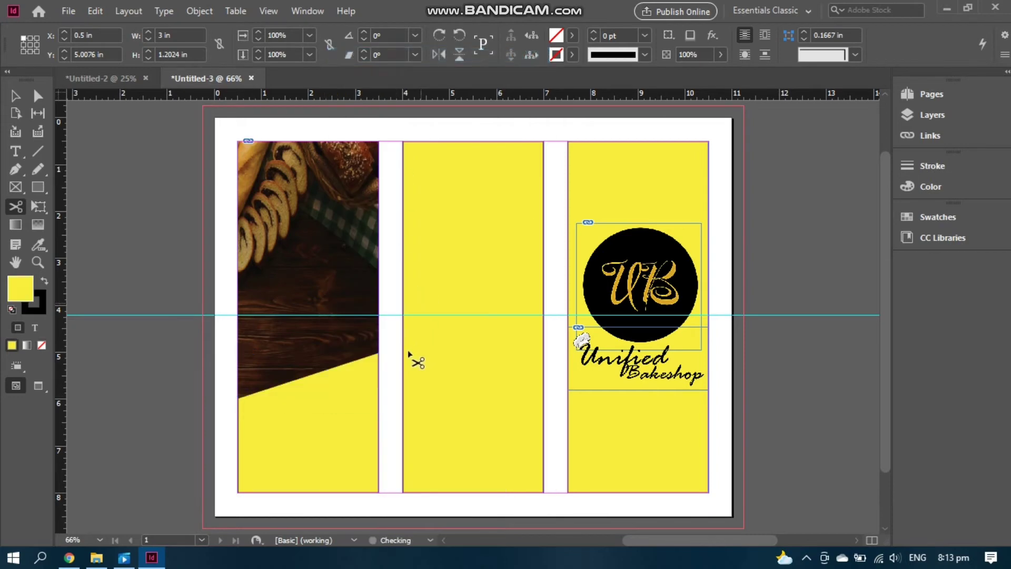
key(w)
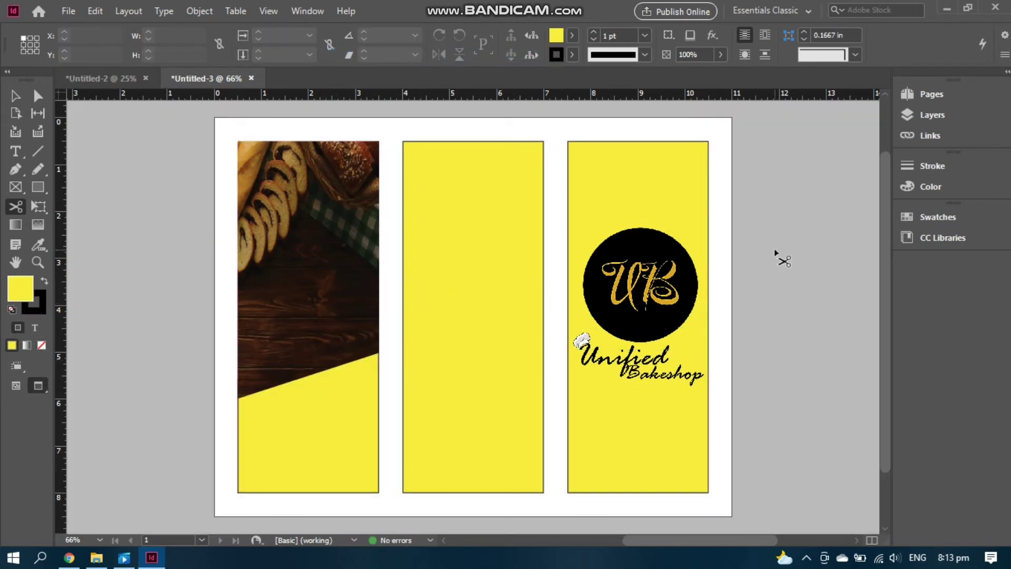
key(w)
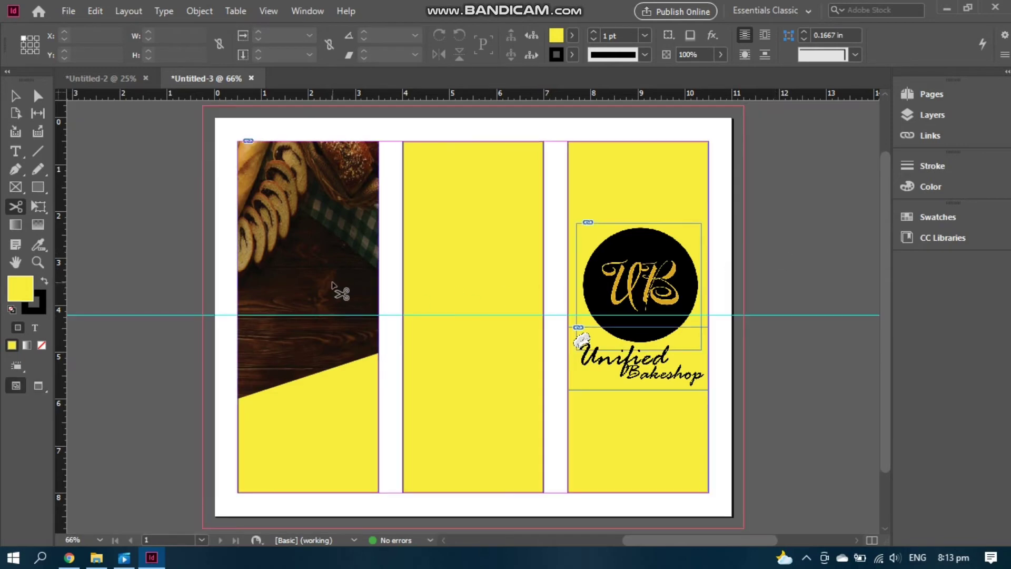
key(ctrl+z)
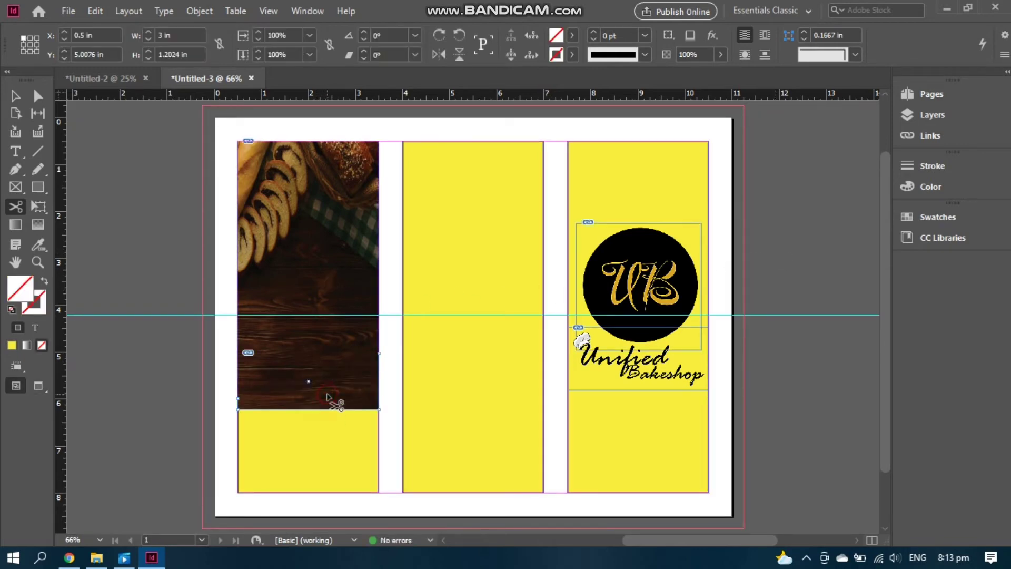
click(15, 95)
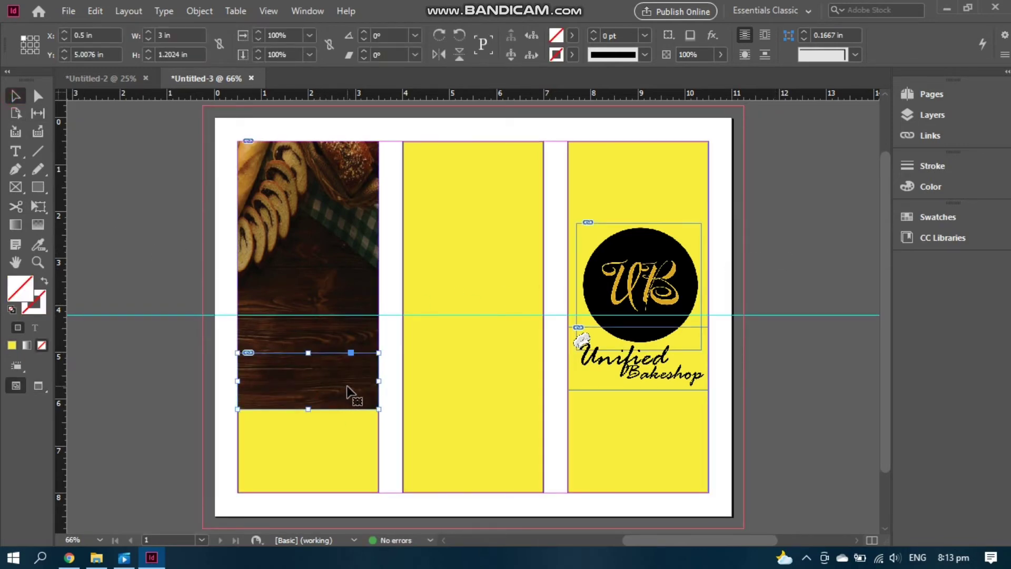
key(ctrl+z)
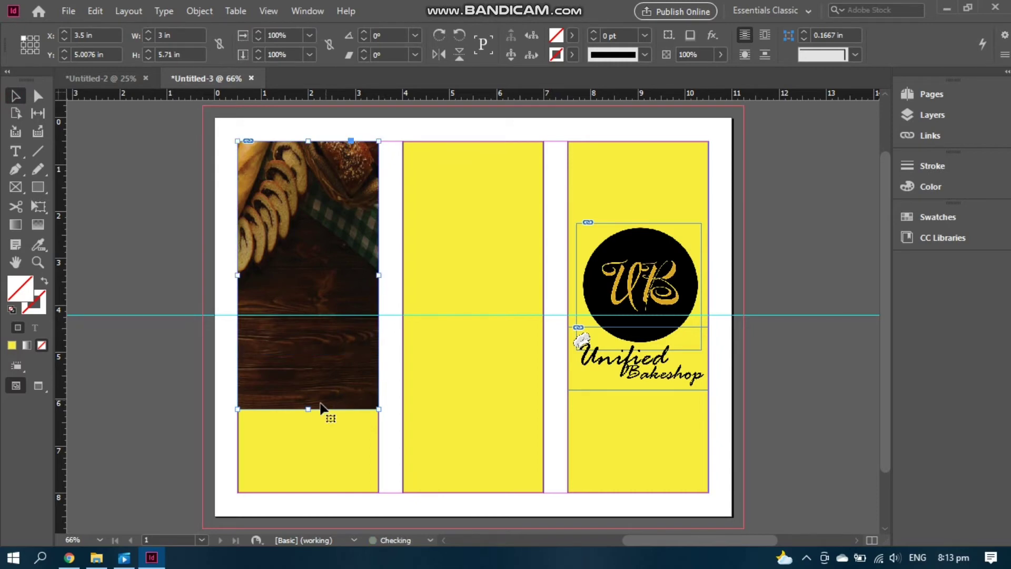
Extend the bread photo frame down to 6.55 in and enlarge the image to fill it
drag(308, 408, 308, 437)
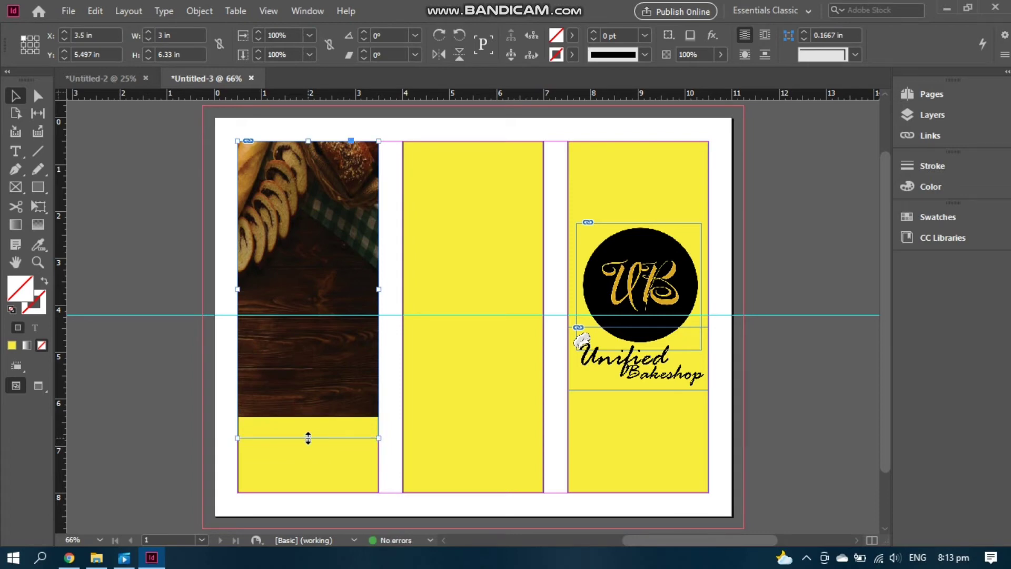
drag(308, 438, 308, 448)
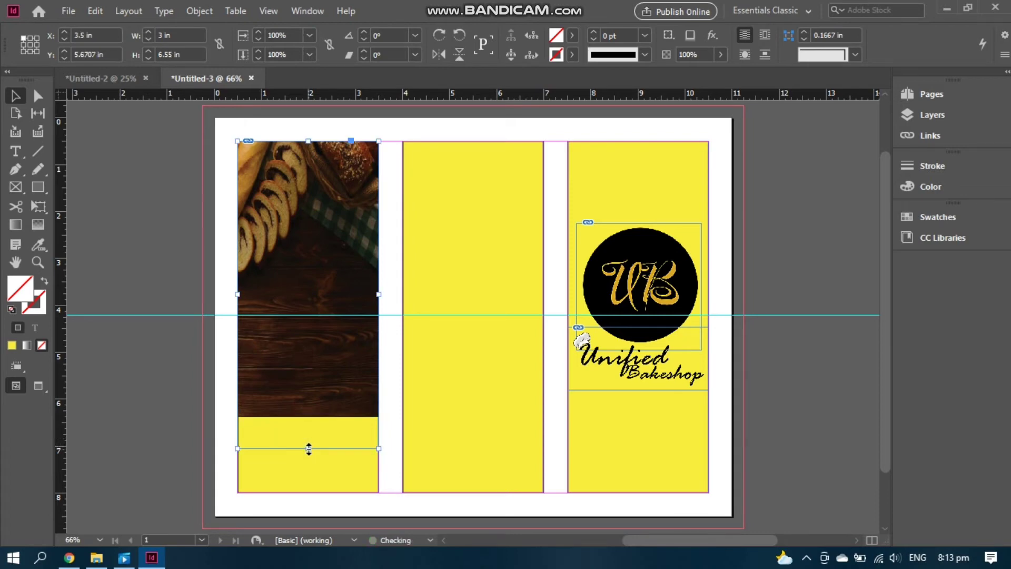
click(321, 403)
double_click(319, 394)
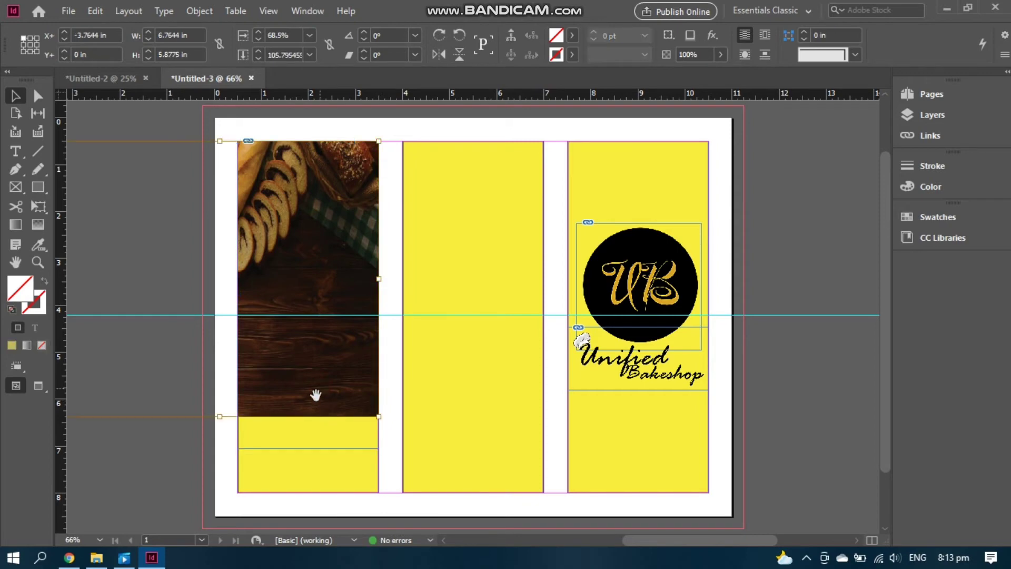
drag(218, 424, 220, 435)
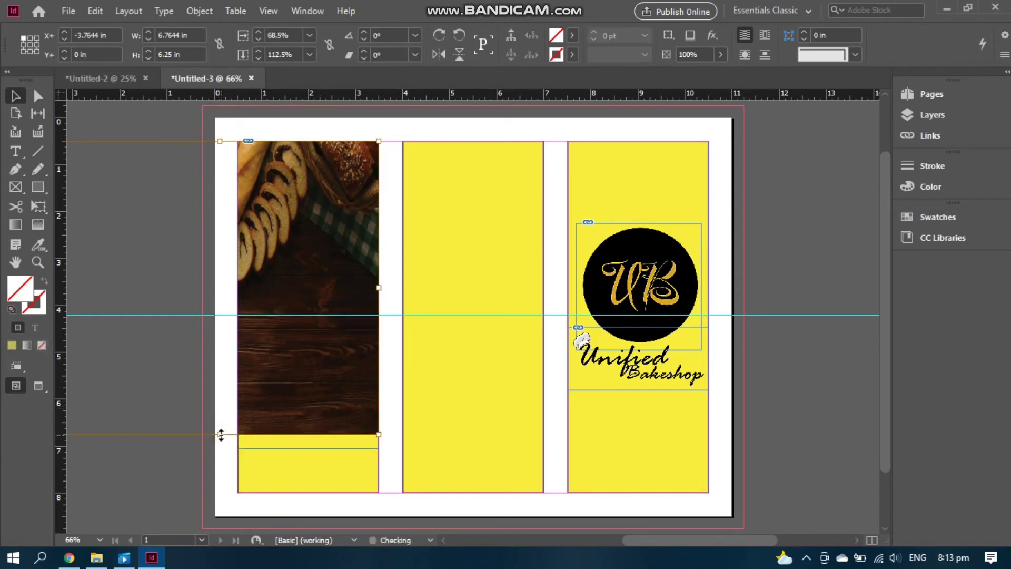
Slice the photo diagonally with Scissors, cut away the lower piece, and preview the result
click(21, 209)
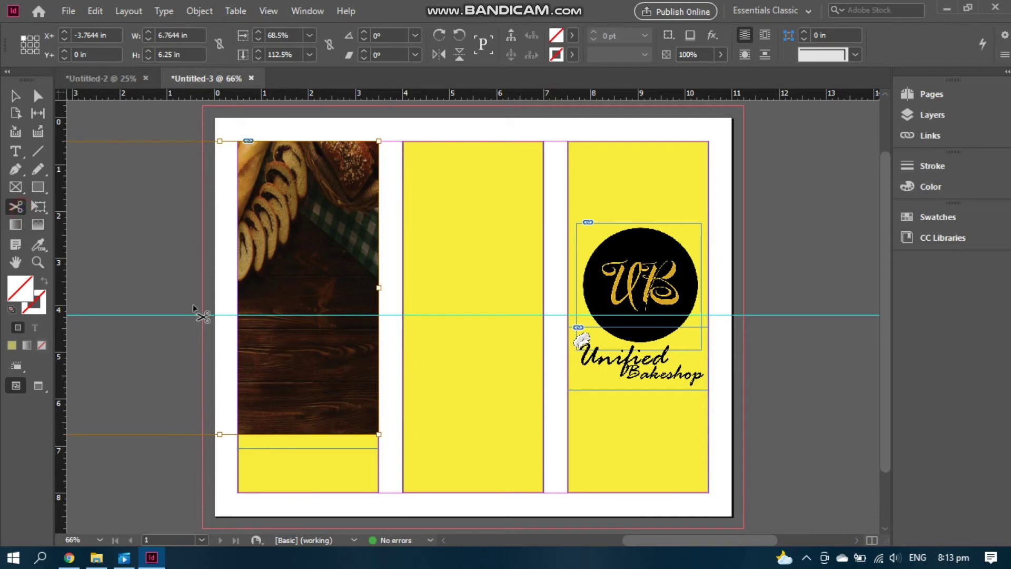
click(377, 377)
click(15, 95)
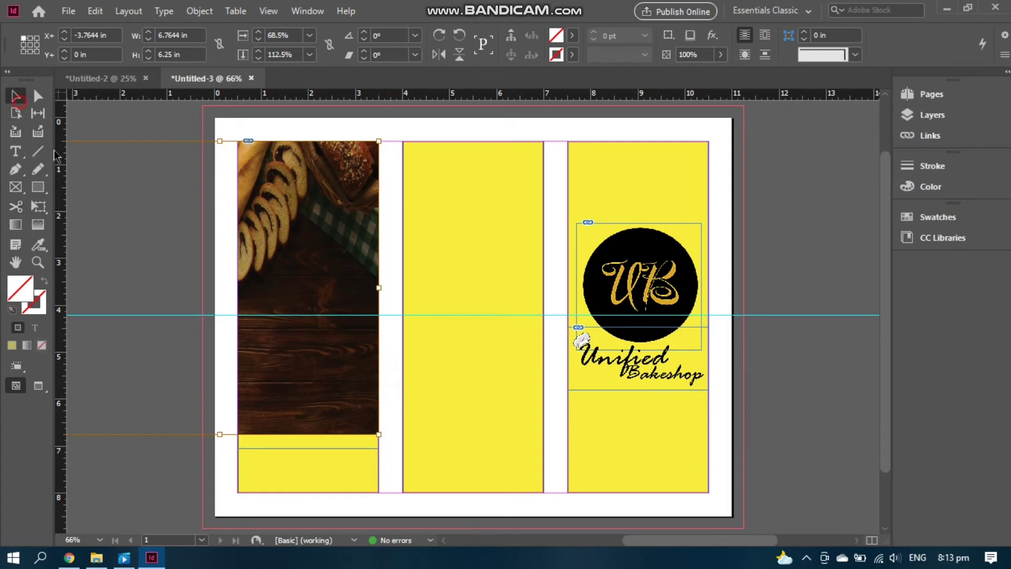
click(217, 486)
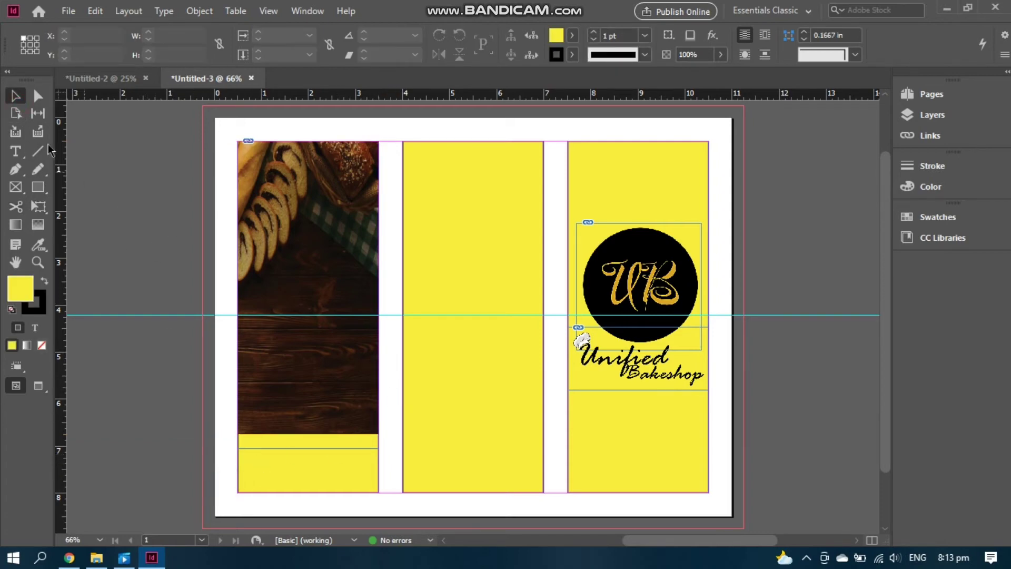
click(16, 206)
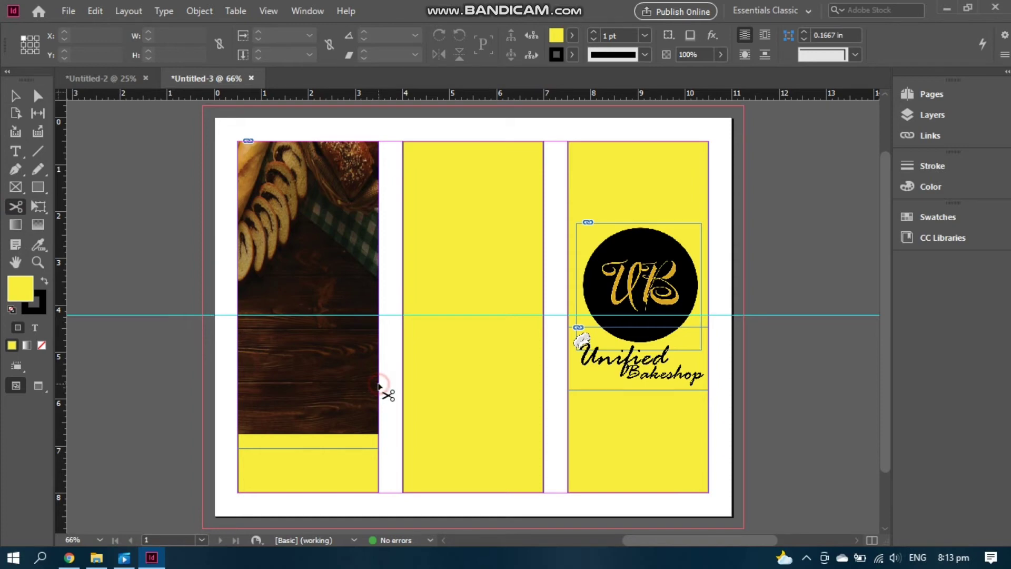
click(379, 386)
click(238, 421)
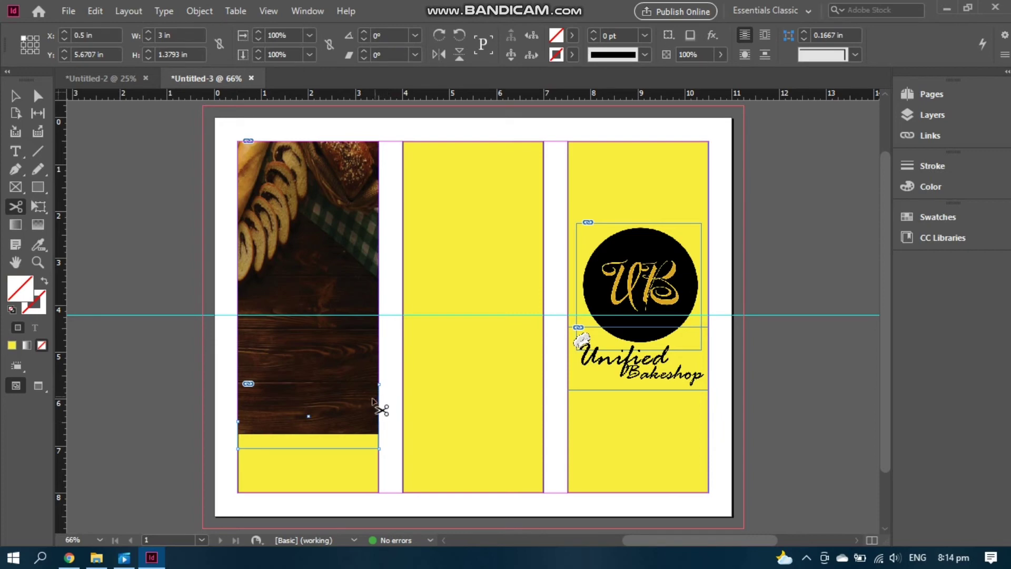
right_click(371, 405)
click(403, 54)
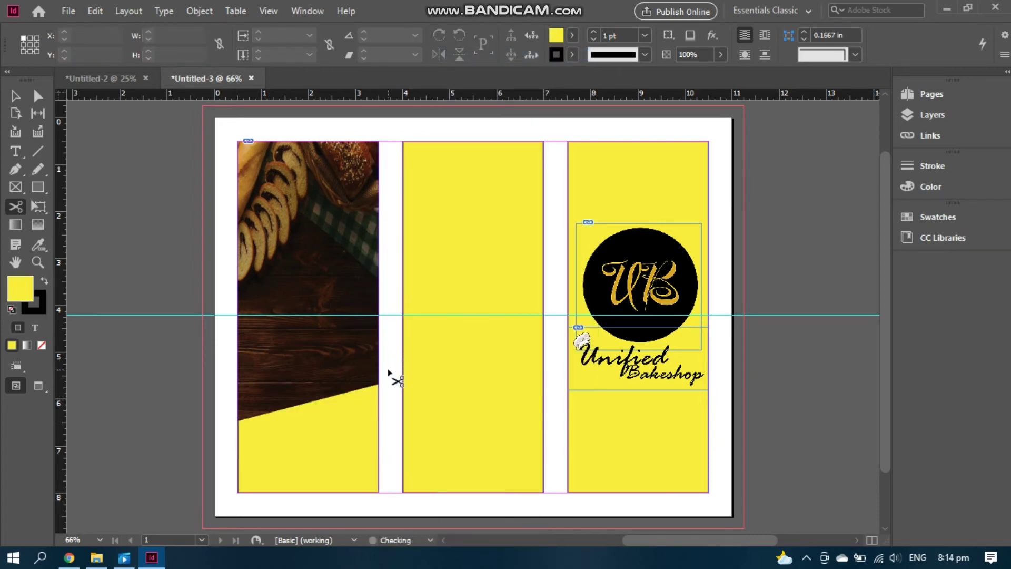
key(w)
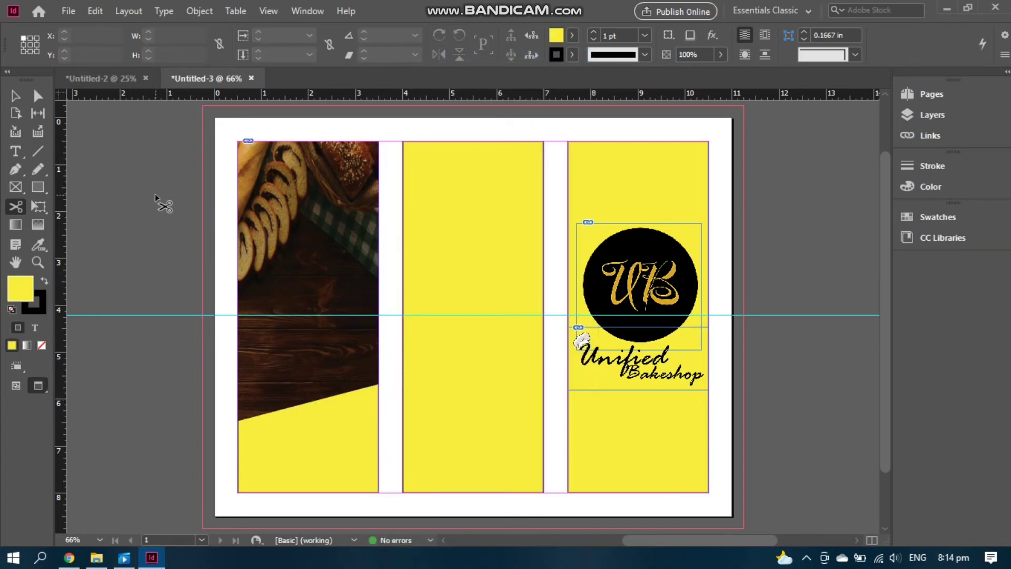
Type an ABOUT US heading in the lower yellow area and set it to 24 pt
click(16, 152)
mouse_move(255, 430)
mouse_down()
mouse_move(345, 448)
mouse_move(361, 463)
mouse_move(357, 455)
mouse_up()
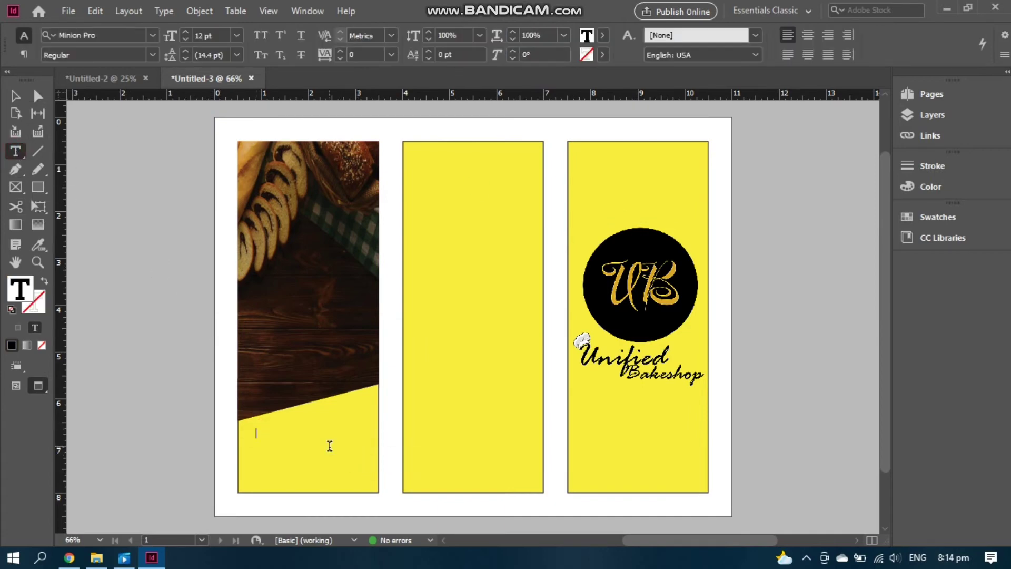
text(ABOUT US)
drag(307, 432, 255, 434)
click(238, 36)
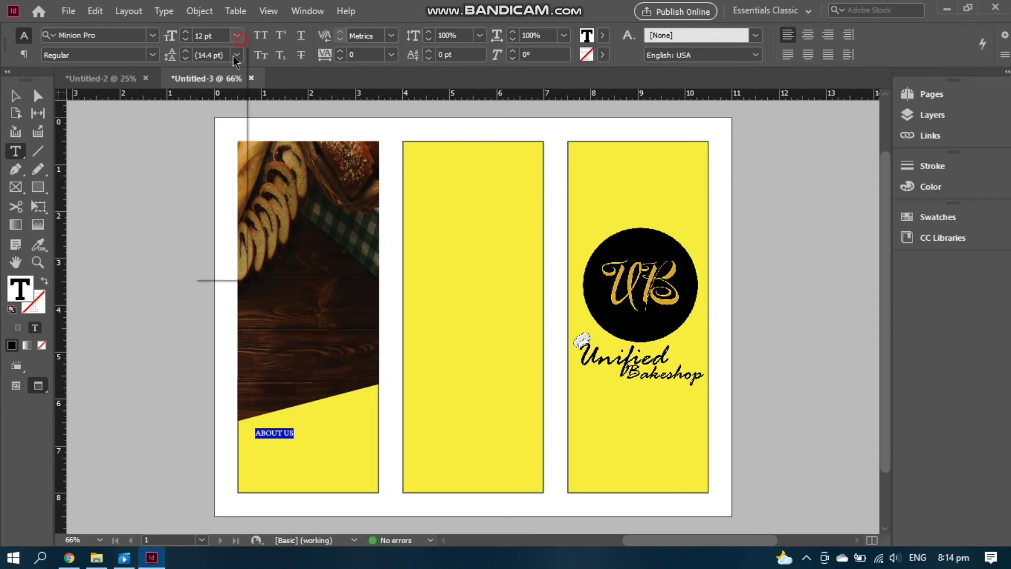
click(232, 211)
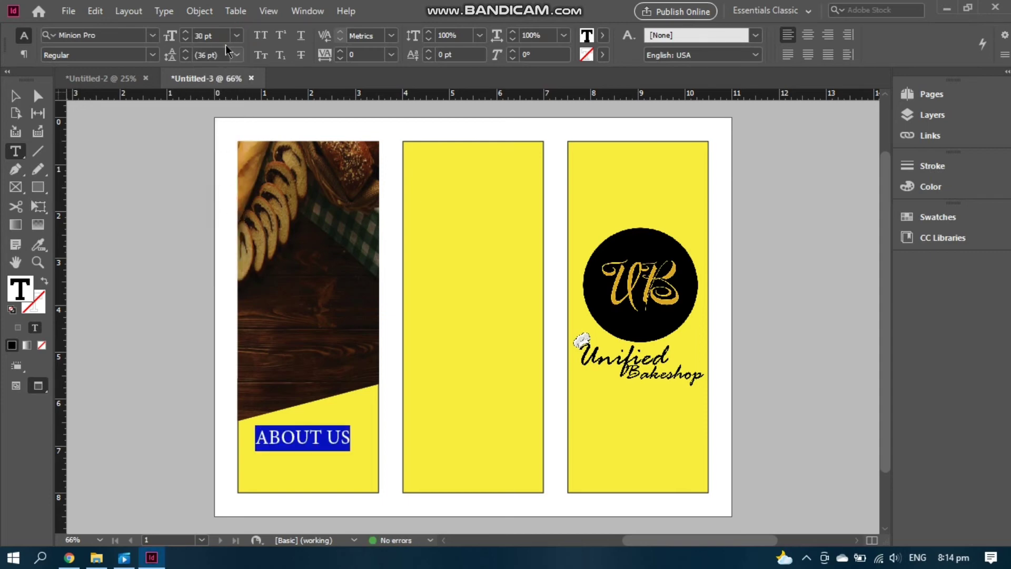
click(238, 37)
click(223, 196)
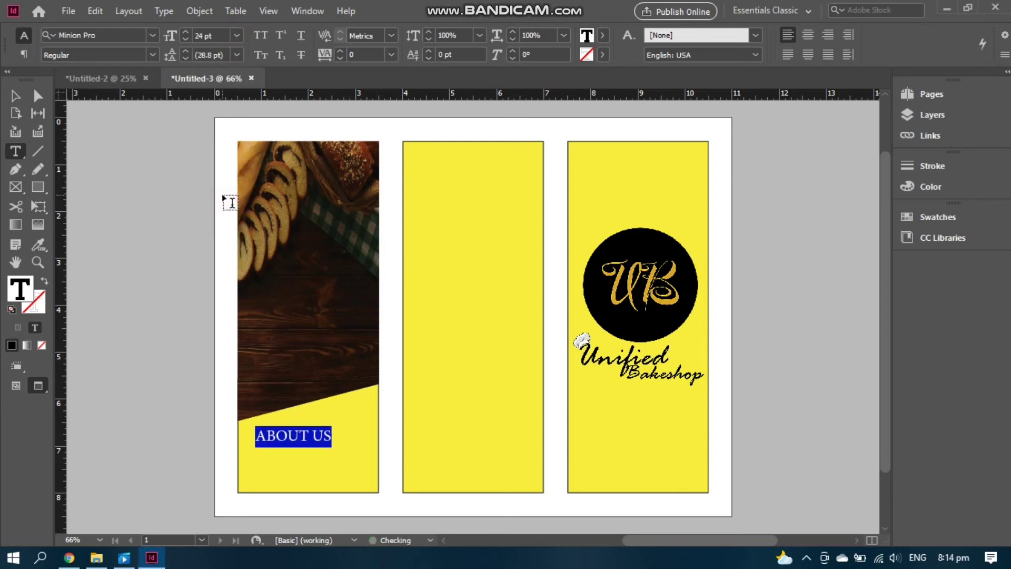
click(341, 427)
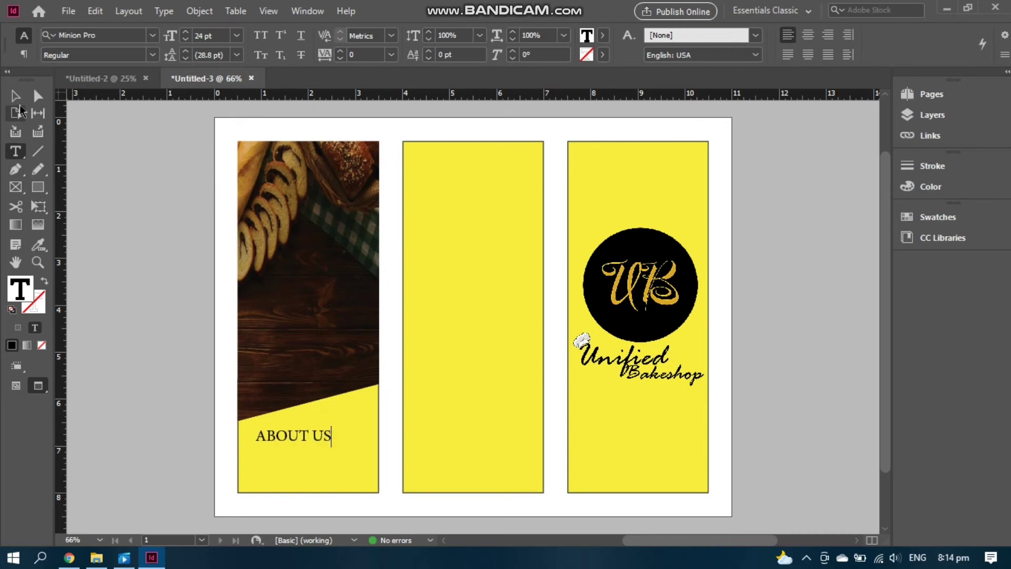
Shrink the ABOUT US frame and nudge it right
click(15, 95)
click(283, 434)
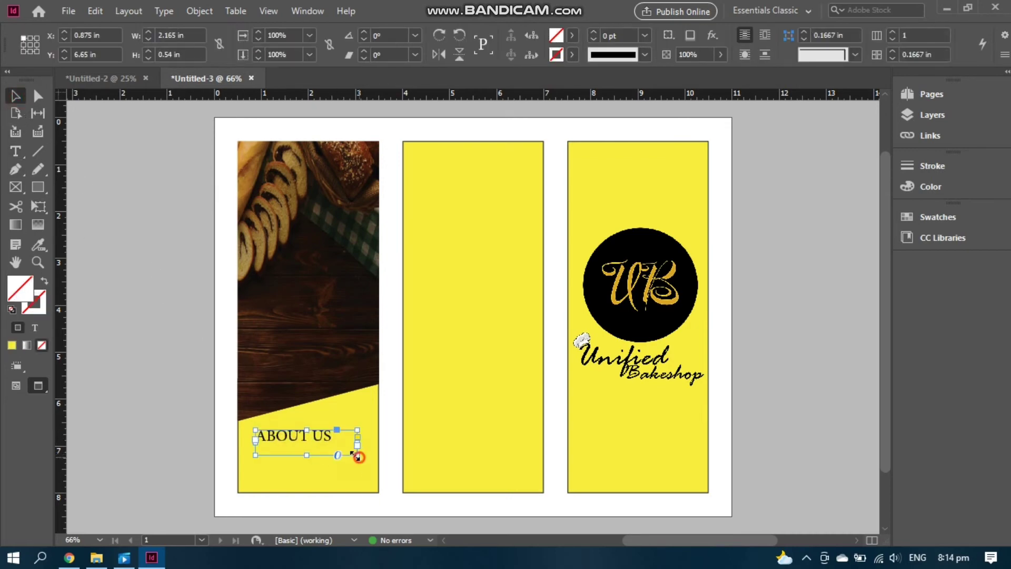
drag(358, 456, 327, 440)
click(789, 375)
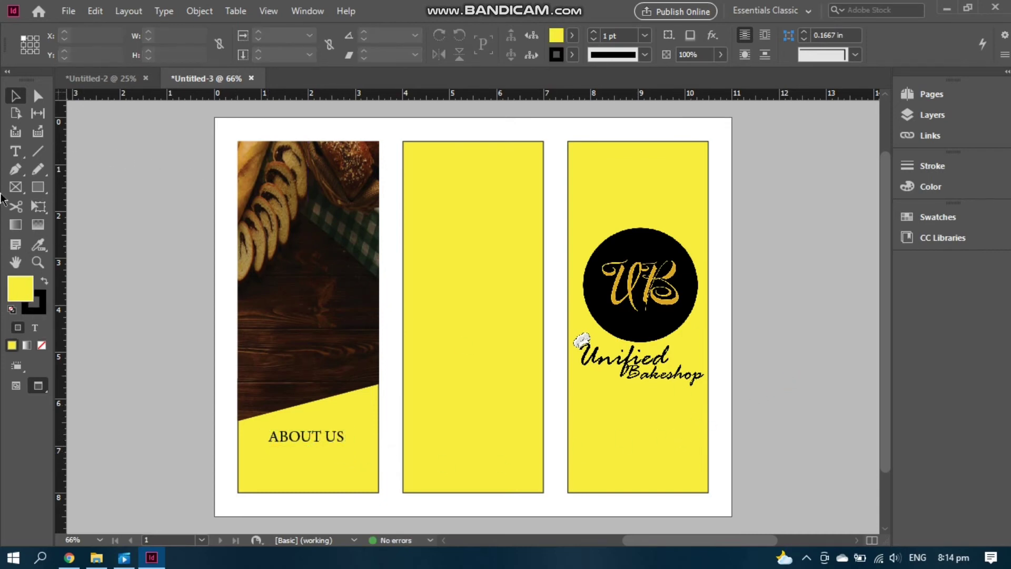
Draw a text frame over the top of the bread photo and copy the about-us text from the web page
click(15, 152)
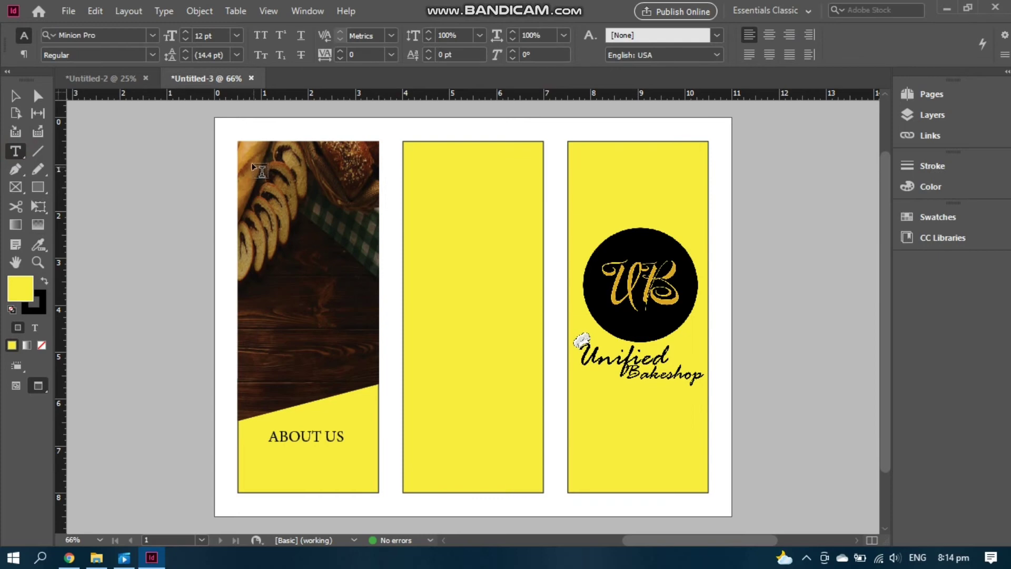
drag(243, 151, 368, 384)
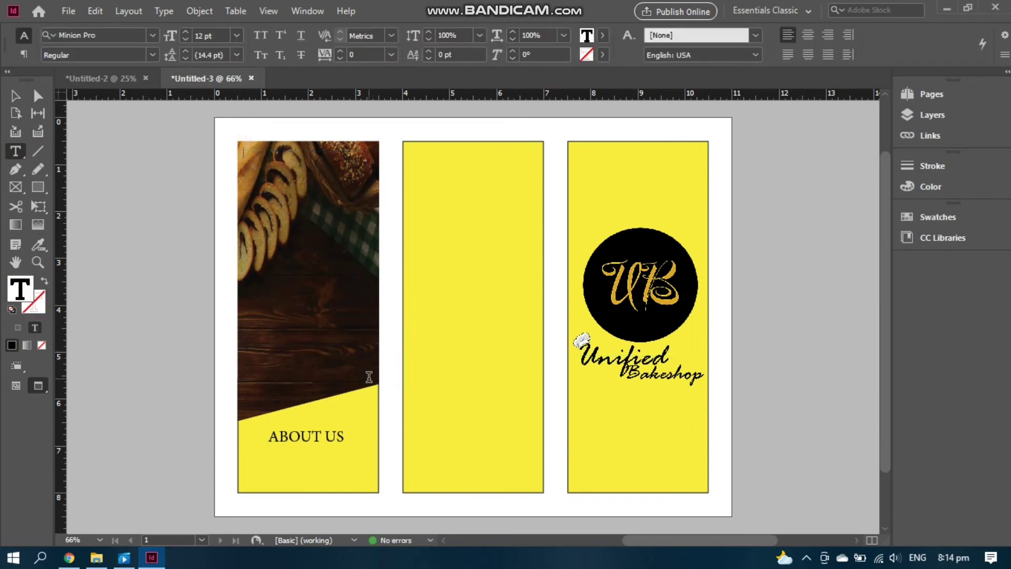
click(69, 558)
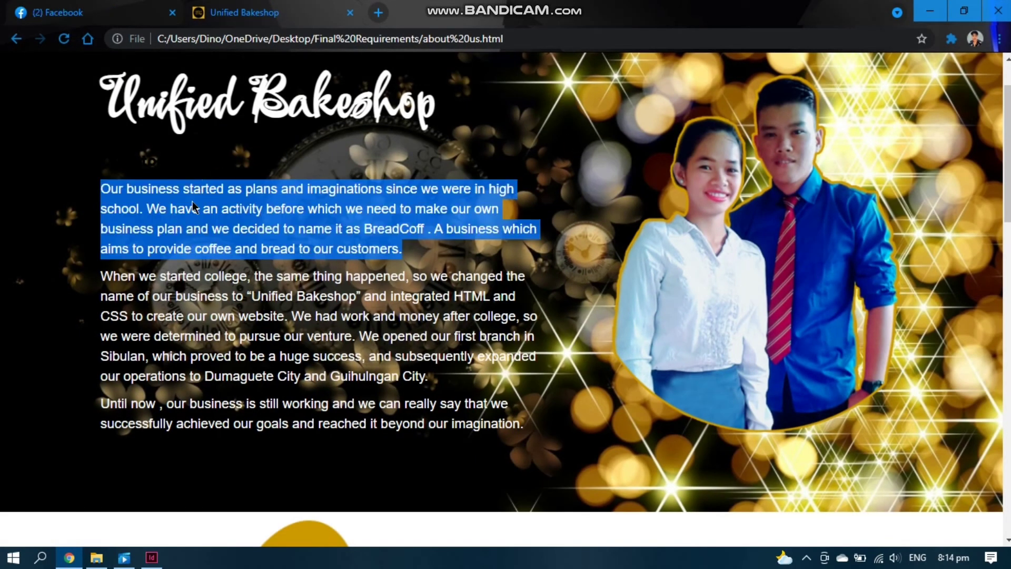
click(151, 557)
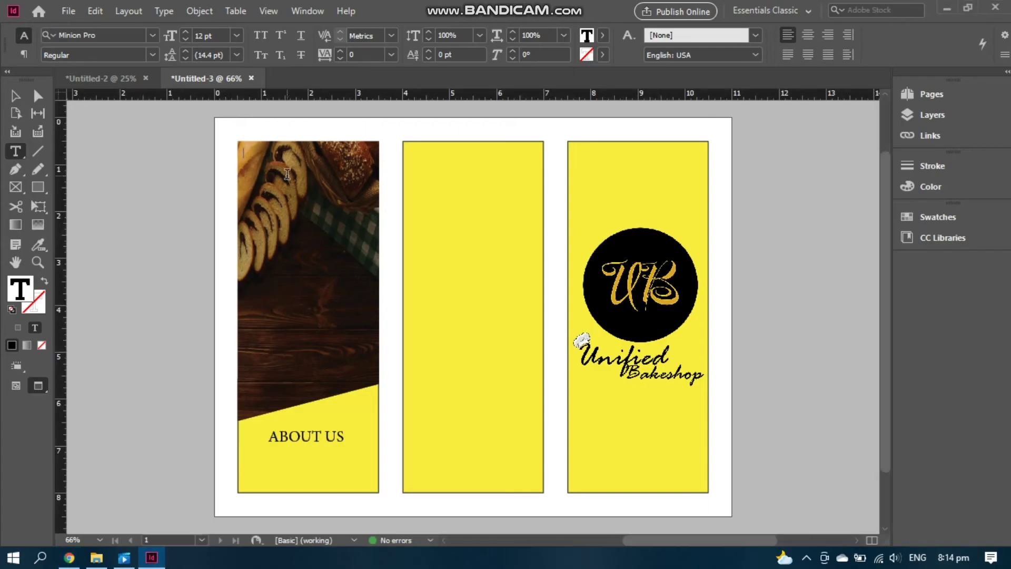
Paste the About Us paragraph into the frame and color it white
key(ctrl+v)
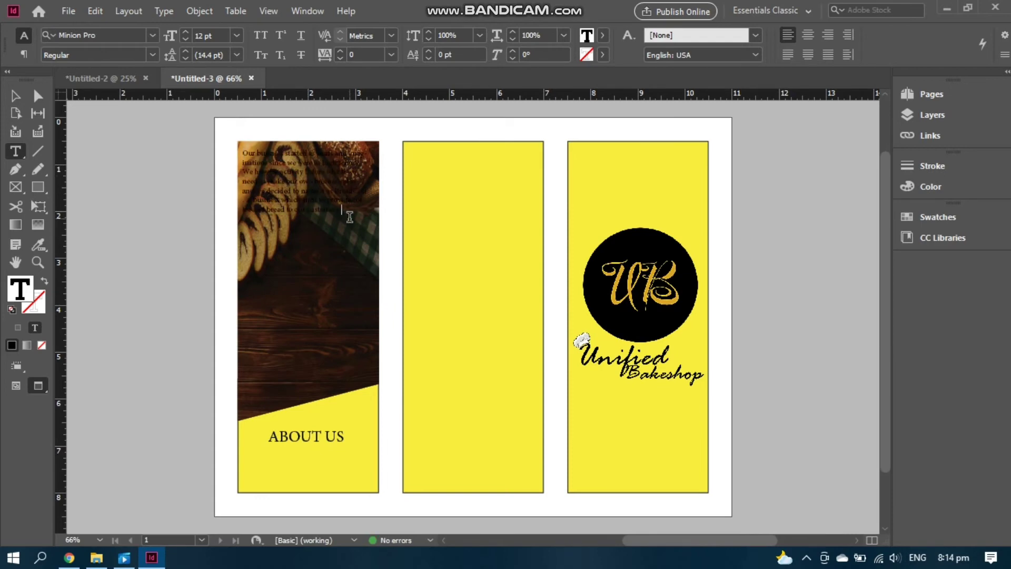
key(ctrl+a)
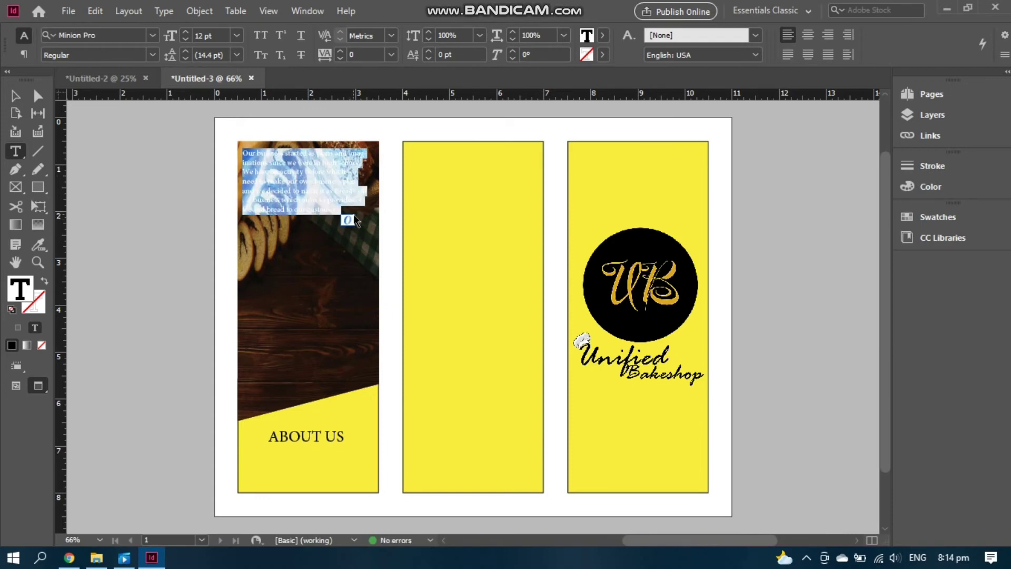
double_click(24, 285)
mouse_move(498, 201)
mouse_down()
mouse_move(503, 193)
mouse_move(522, 207)
mouse_move(522, 191)
mouse_up()
click(637, 182)
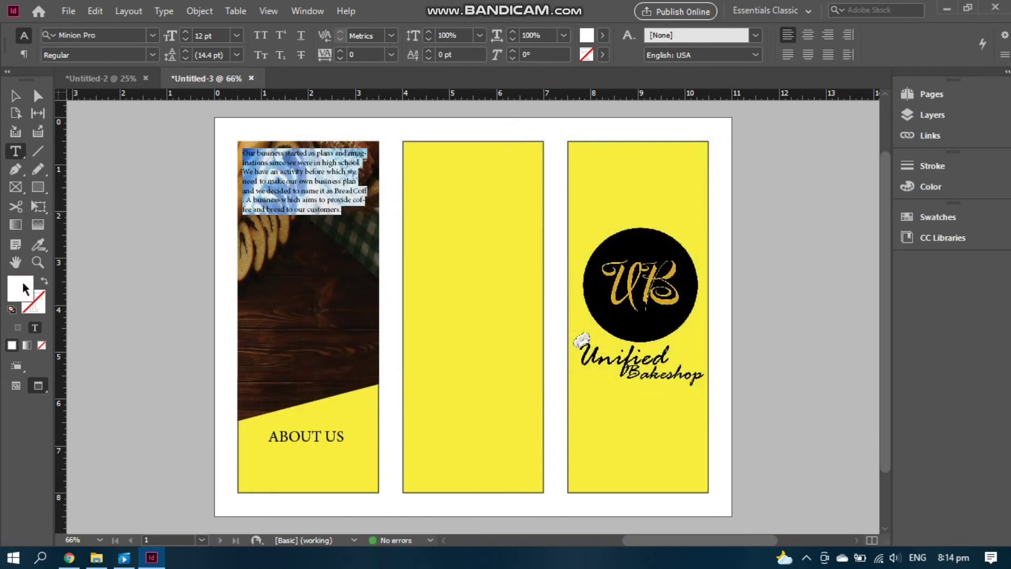
click(774, 200)
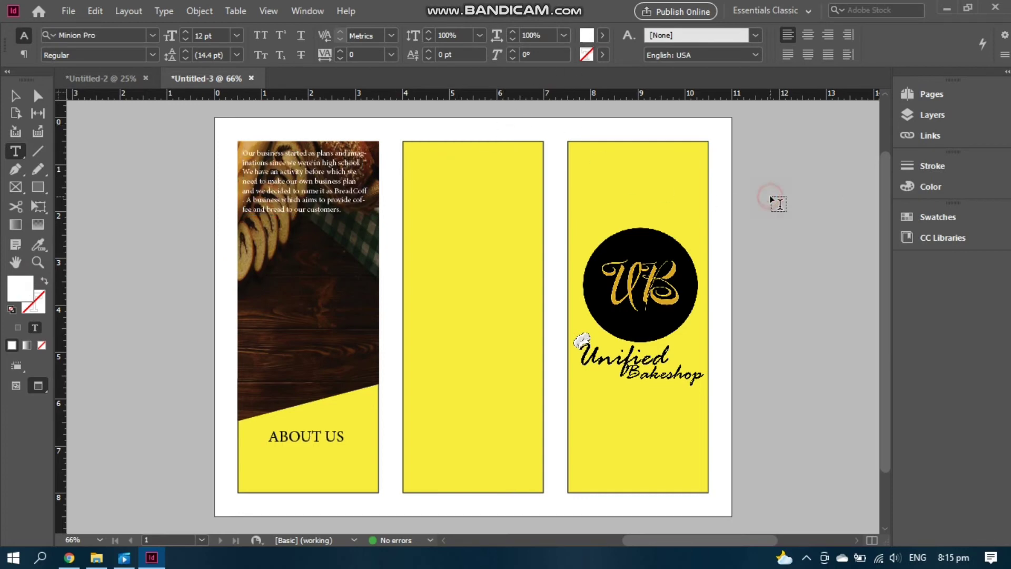
Set the paragraph to 18 pt, justified with the last line aligned left
click(337, 190)
key(ctrl+a)
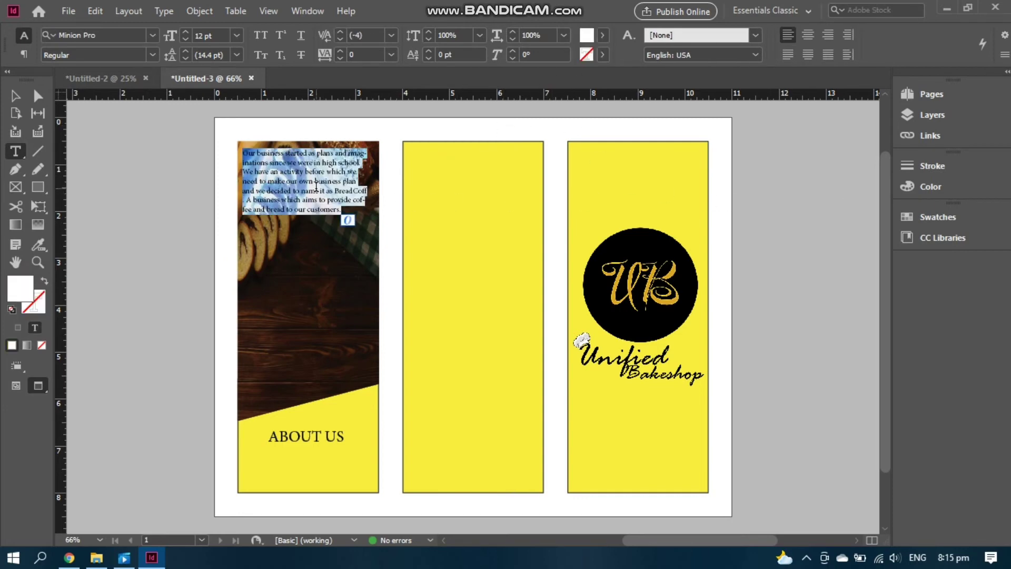
click(239, 36)
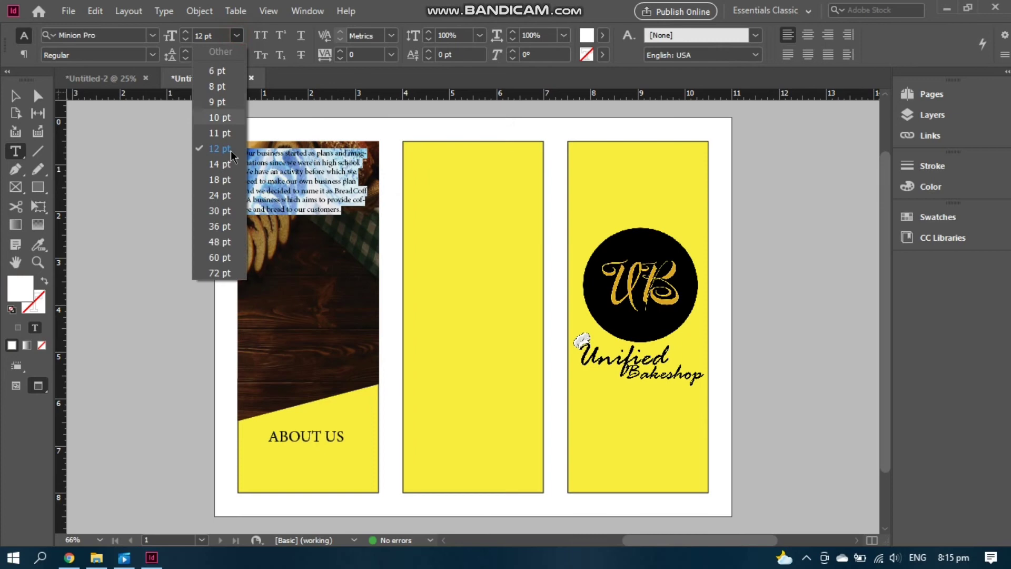
click(223, 188)
click(236, 36)
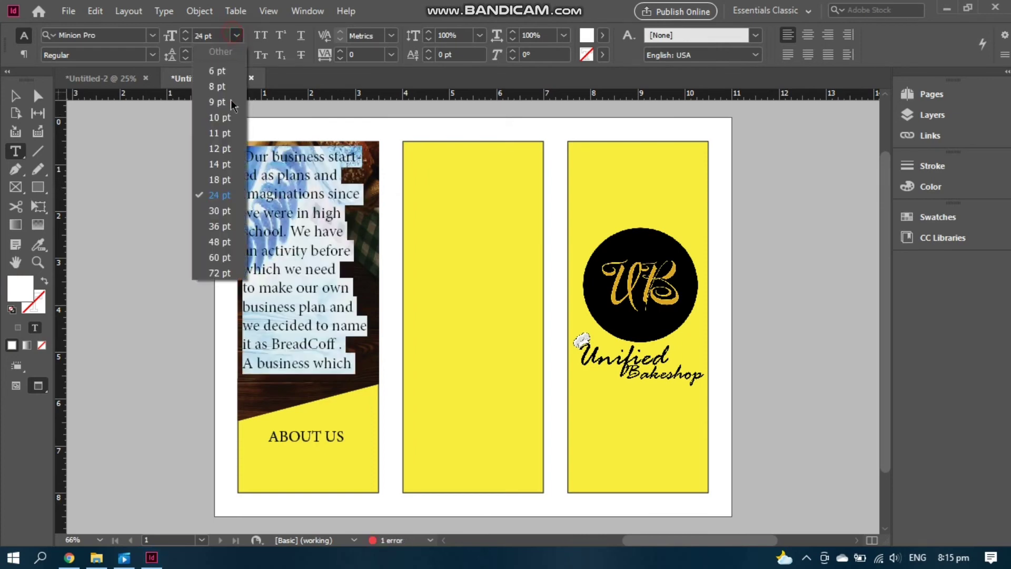
click(220, 180)
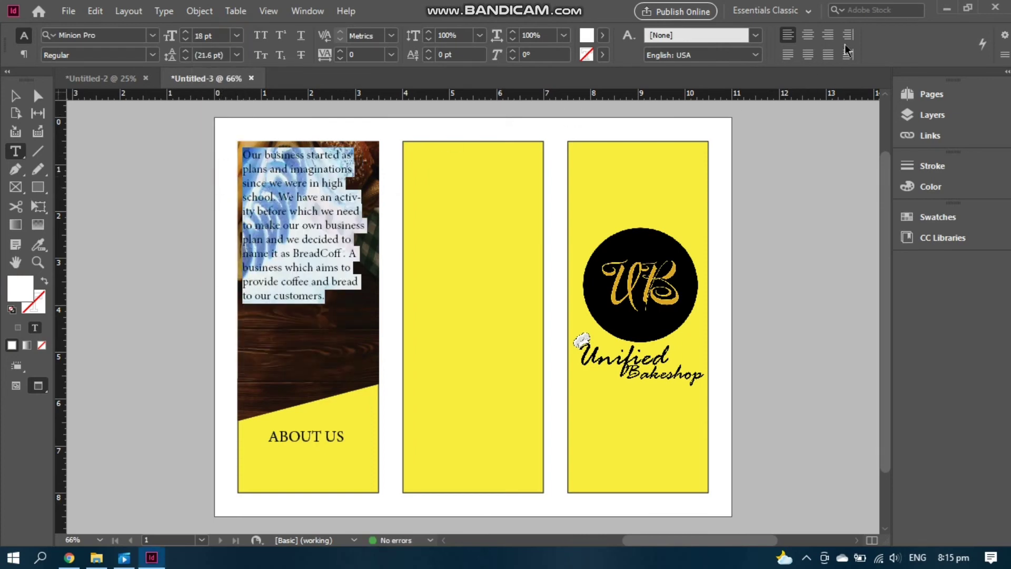
click(828, 54)
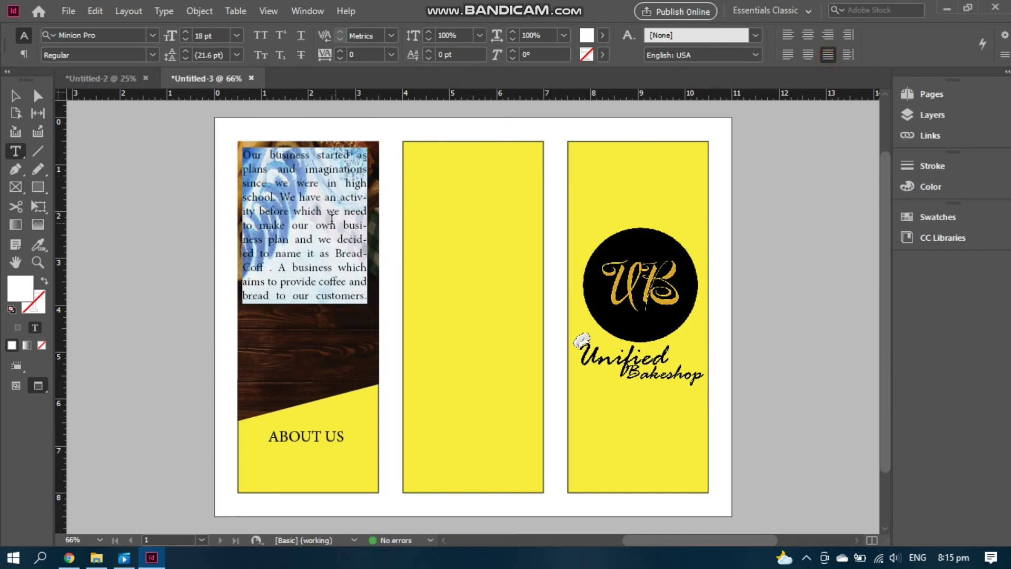
click(773, 226)
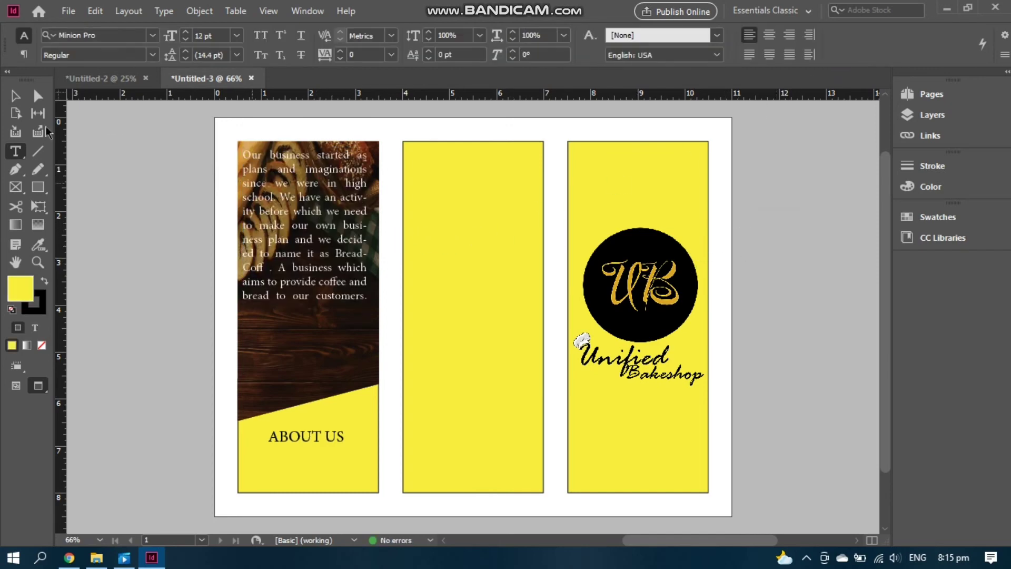
click(15, 96)
click(305, 237)
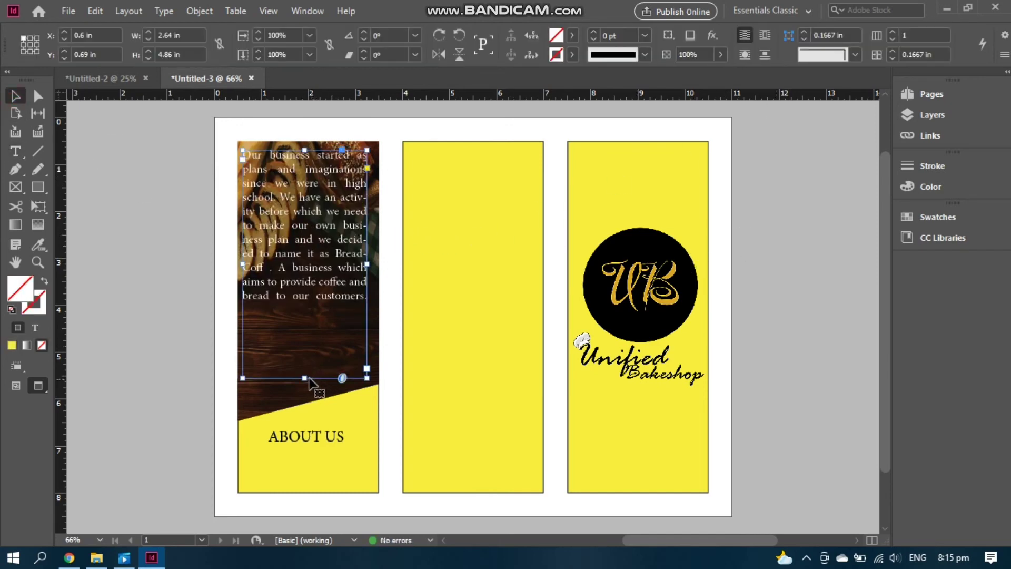
Shorten the About Us text frame and move it down to 1.59 in on the photo
drag(304, 378, 309, 311)
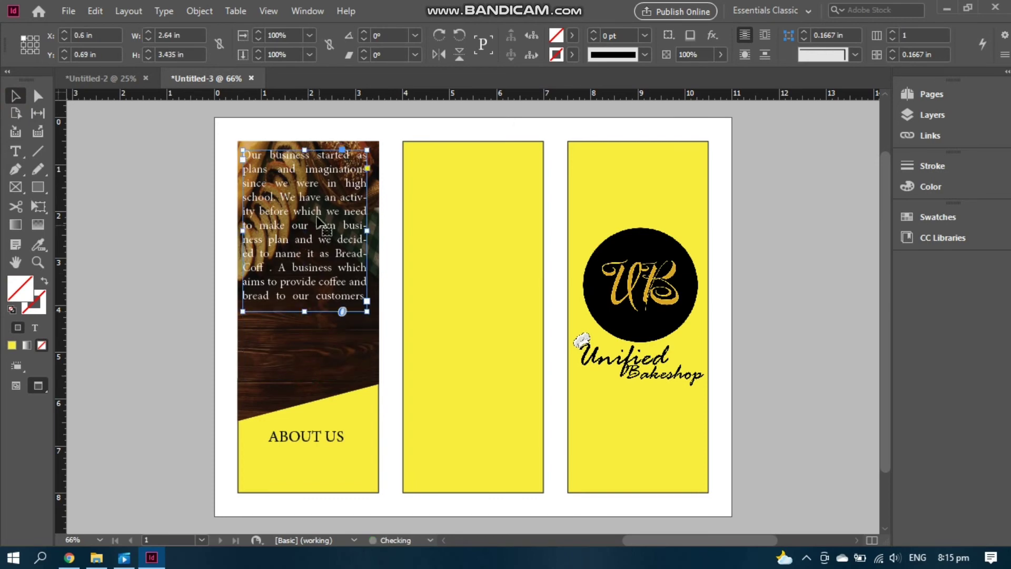
drag(316, 218, 319, 260)
click(763, 248)
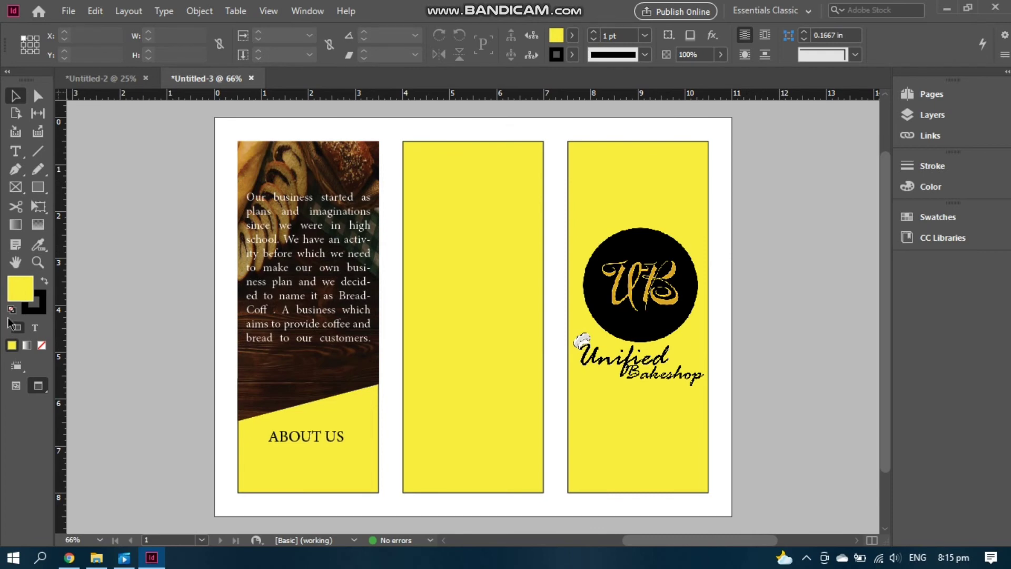
Draw a four-corner Pen shape covering the middle panel's lower half, from the guide down
key(w)
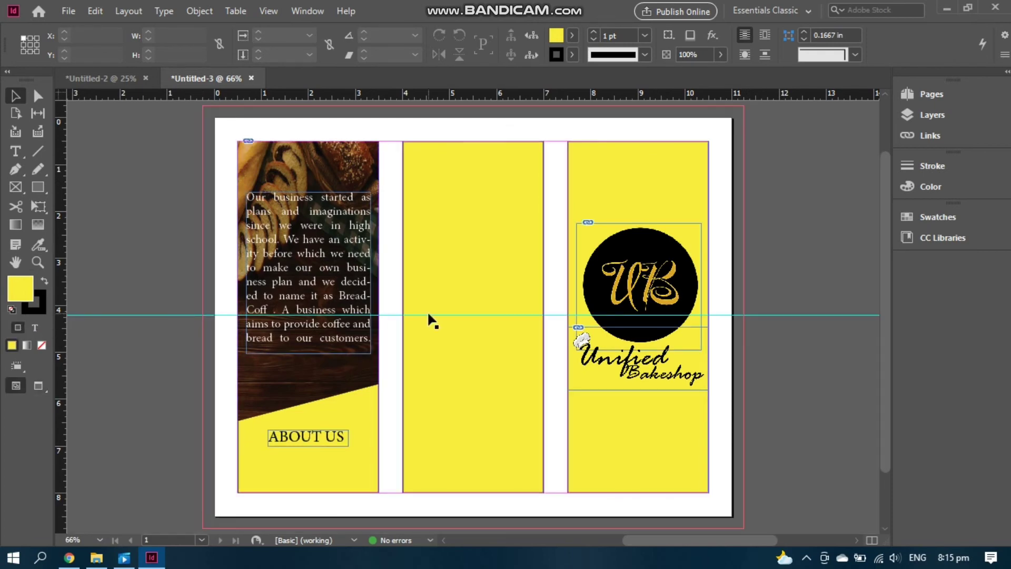
click(15, 205)
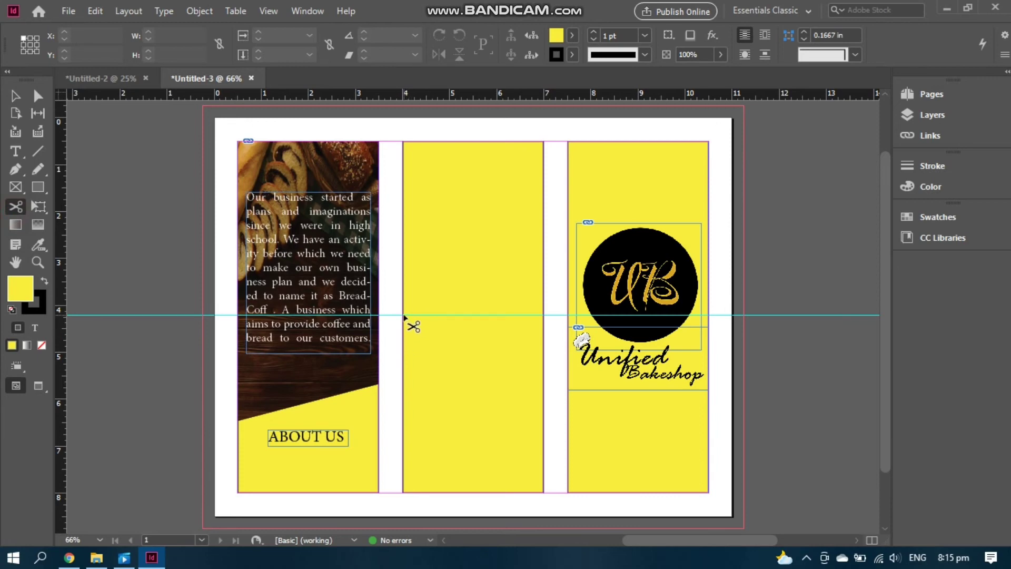
click(15, 169)
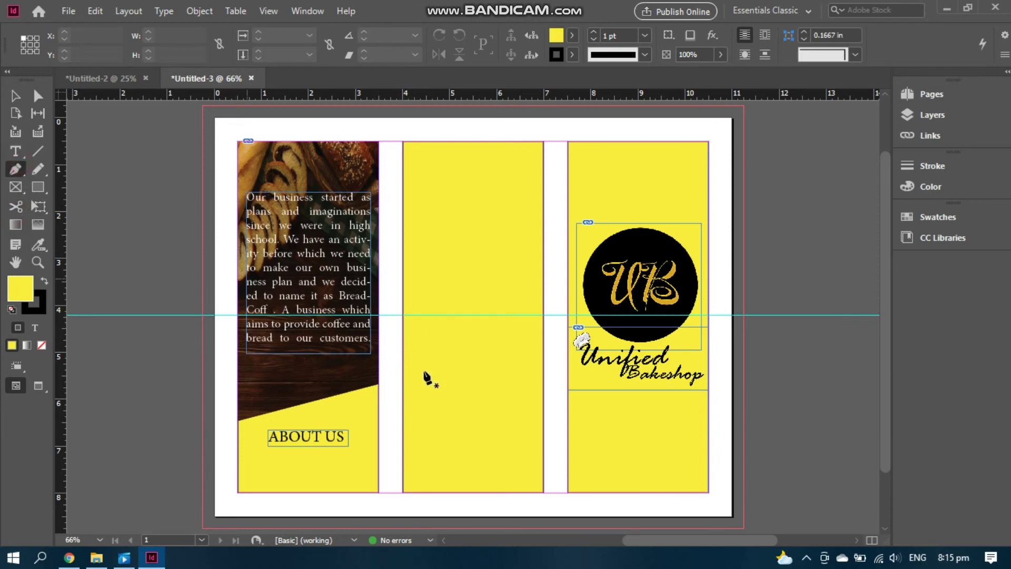
click(404, 316)
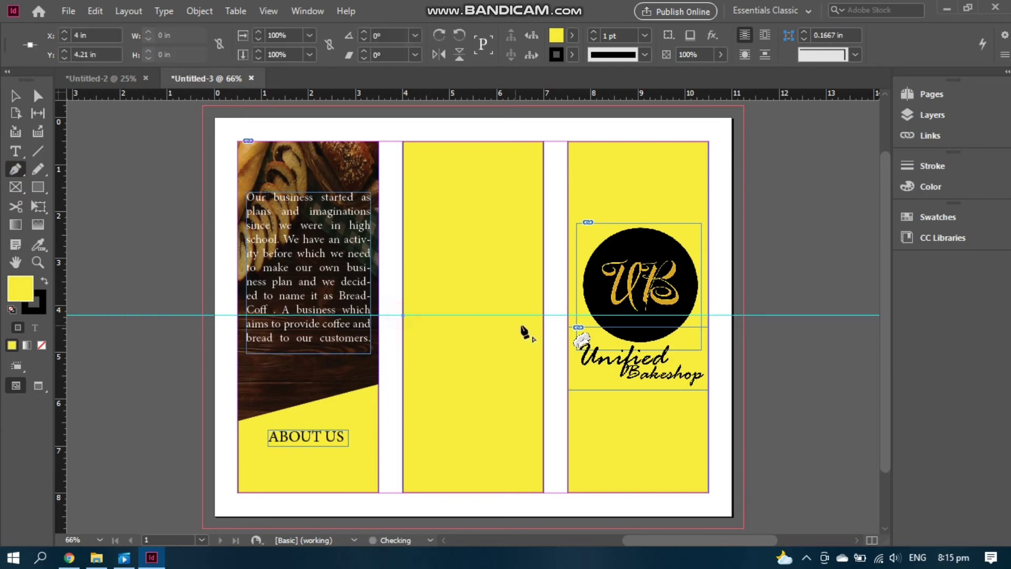
click(545, 315)
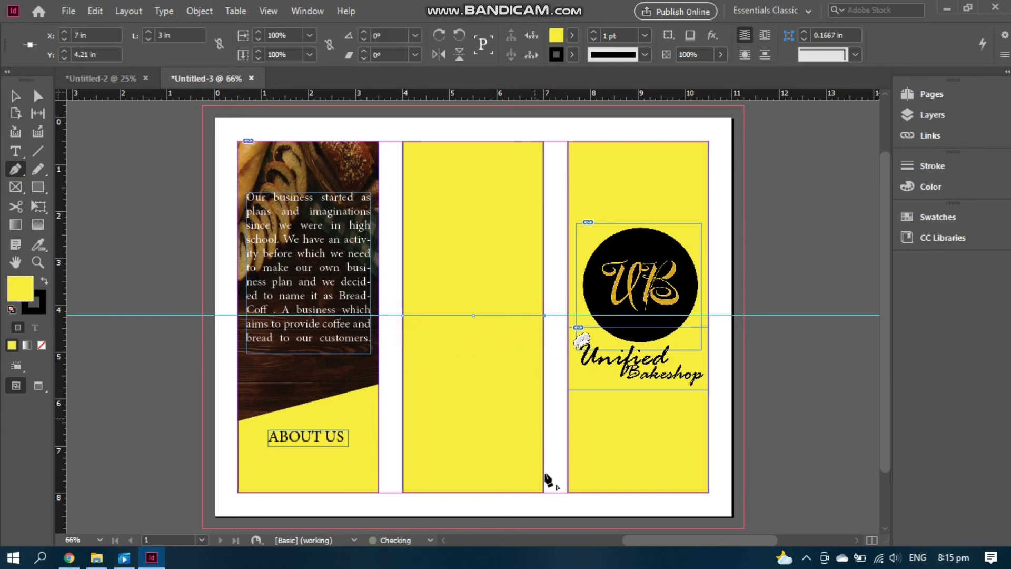
click(544, 493)
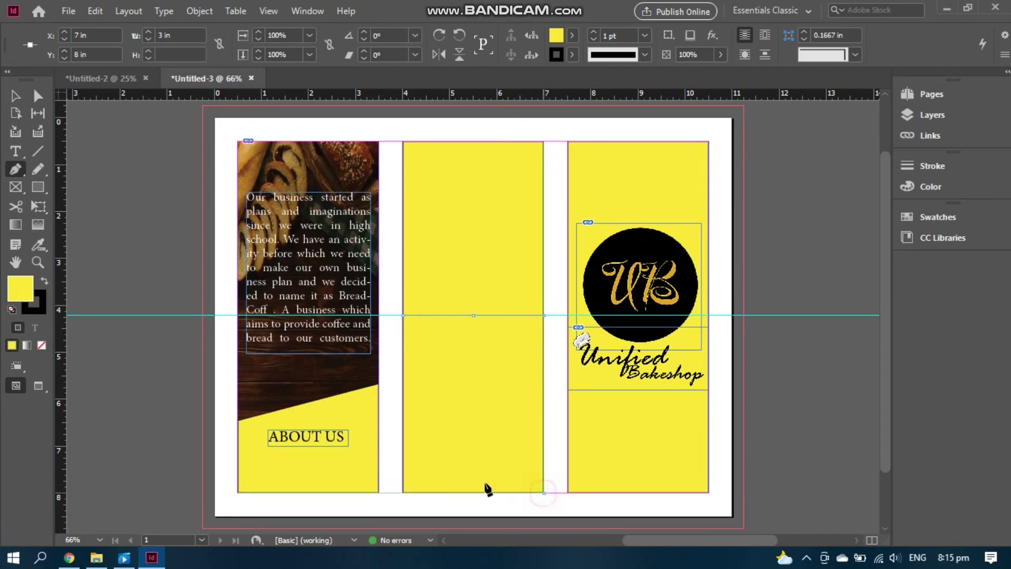
click(403, 493)
click(403, 315)
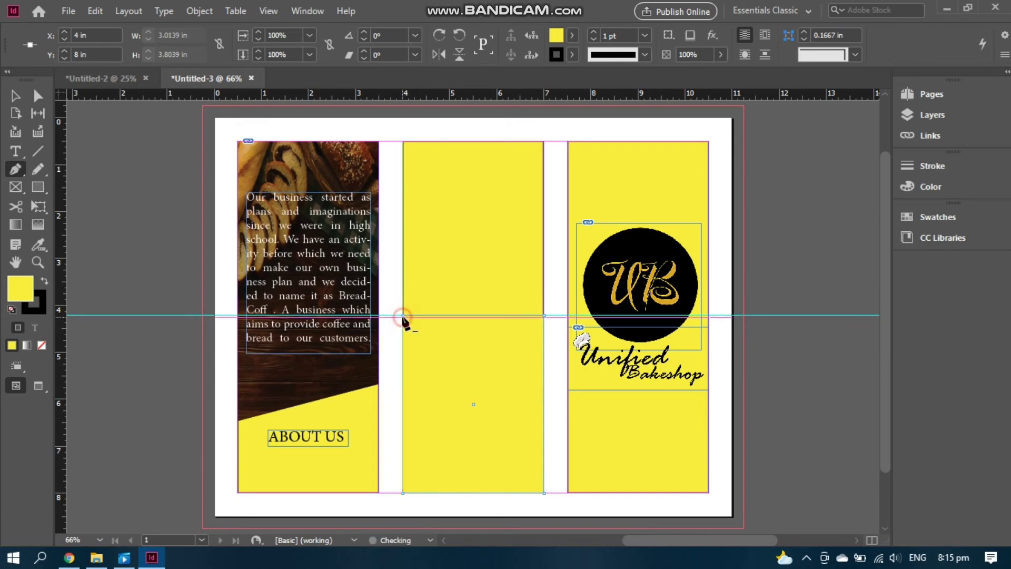
Fill the new block with black (000000)
double_click(14, 291)
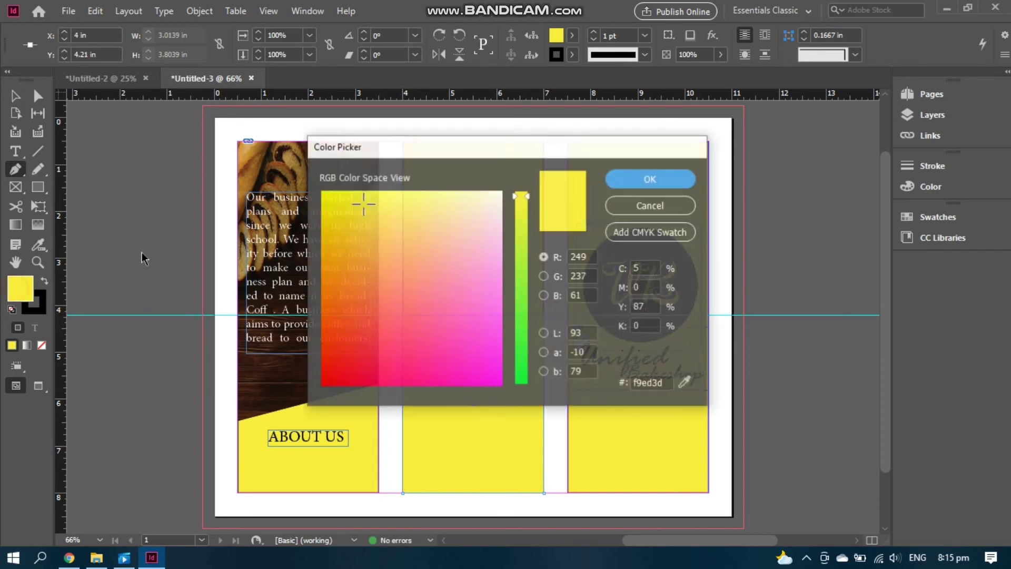
drag(462, 278, 322, 390)
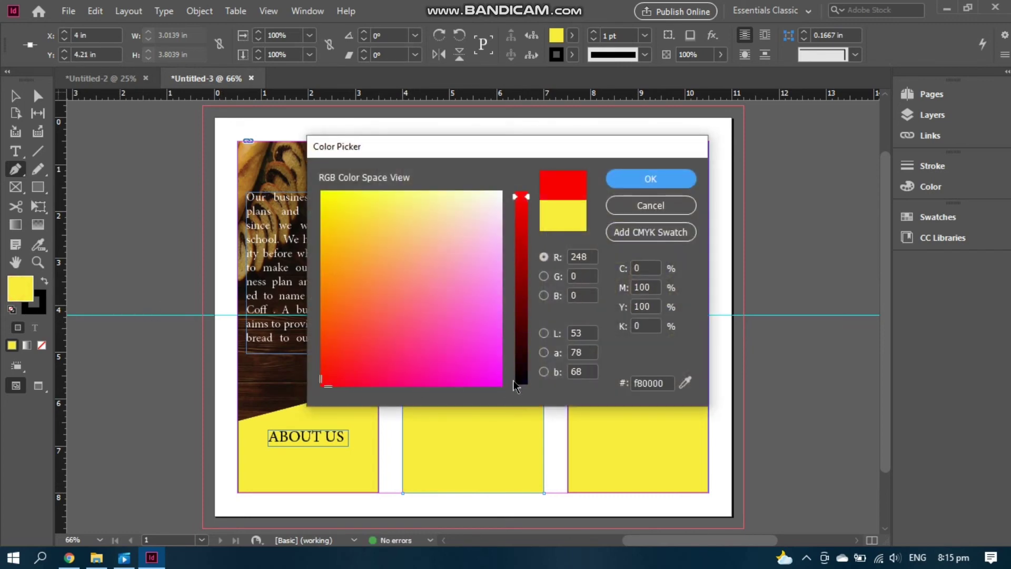
drag(518, 382, 523, 387)
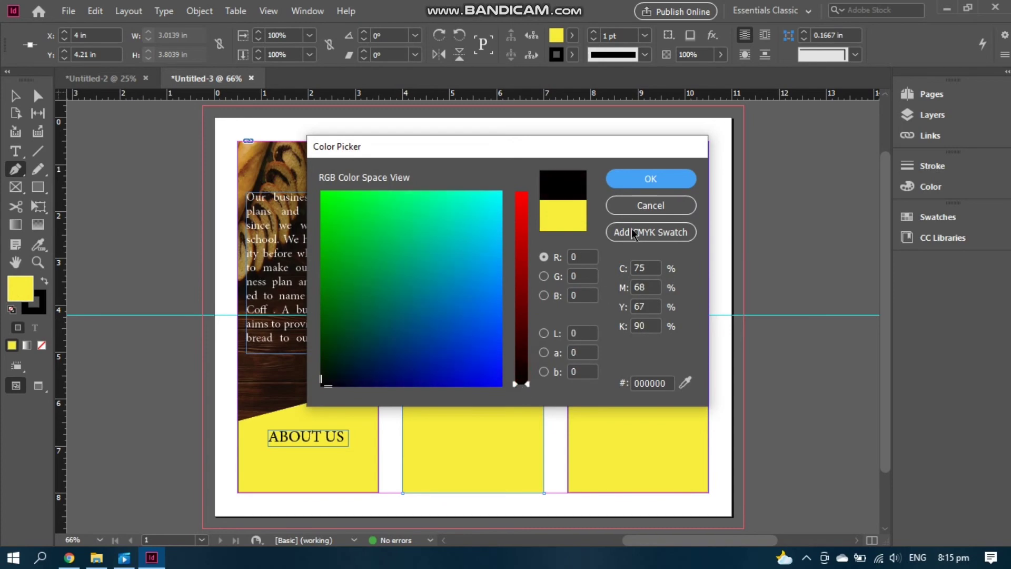
click(639, 180)
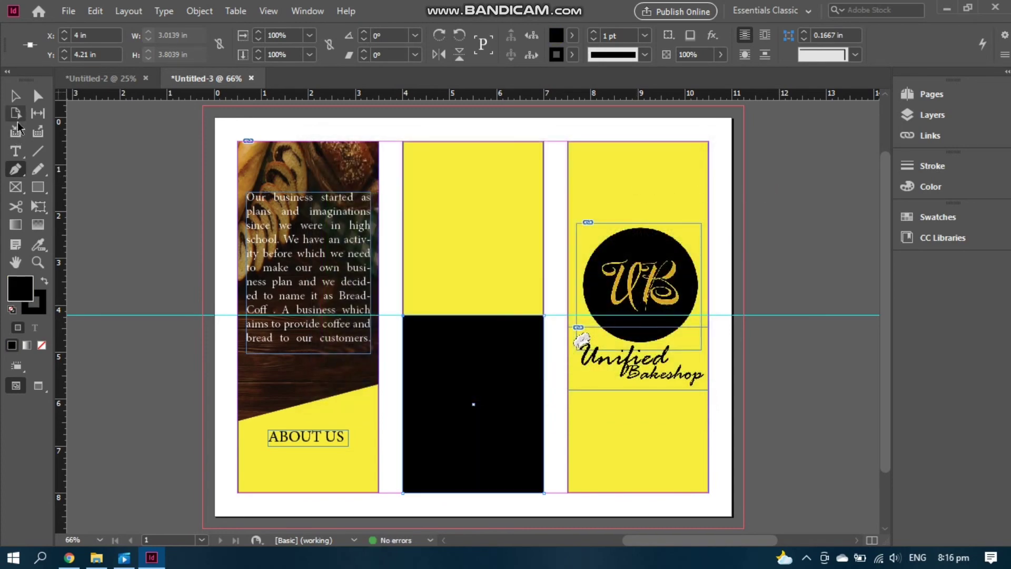
Type a CONTACT US heading in the middle panel at 18 pt
click(156, 432)
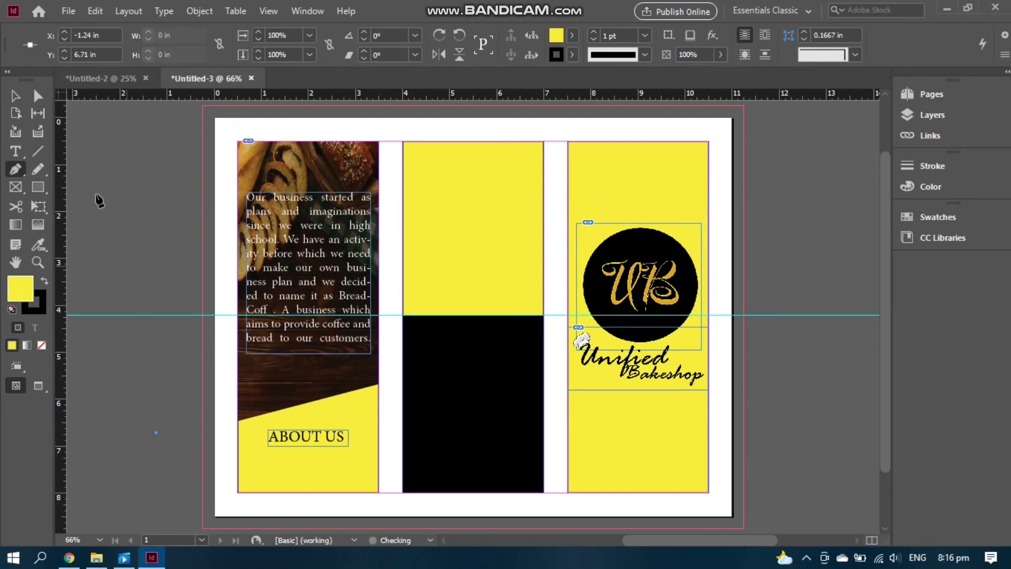
click(16, 151)
mouse_move(431, 295)
mouse_down()
mouse_move(526, 312)
mouse_move(518, 310)
mouse_up()
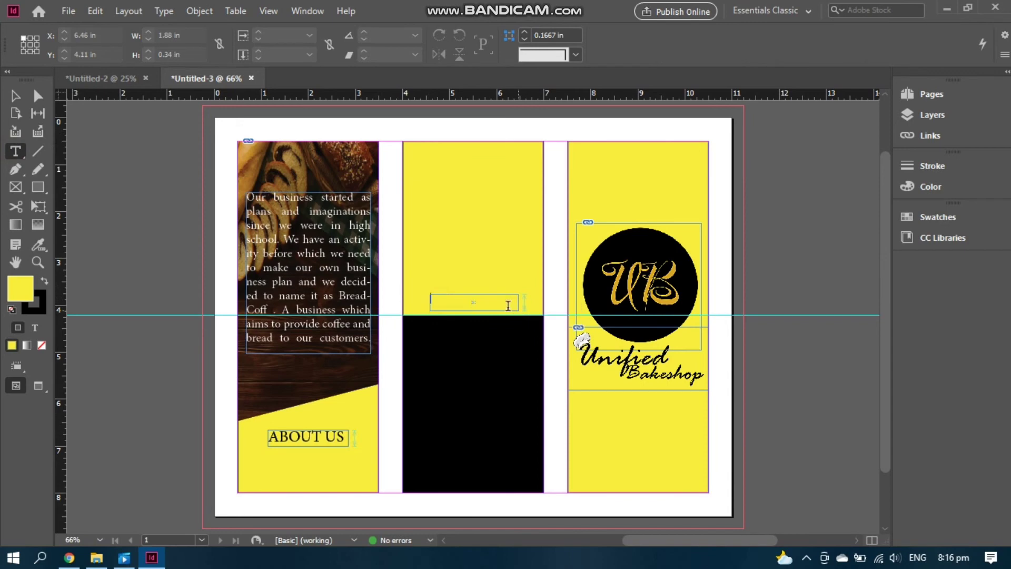
text(o)
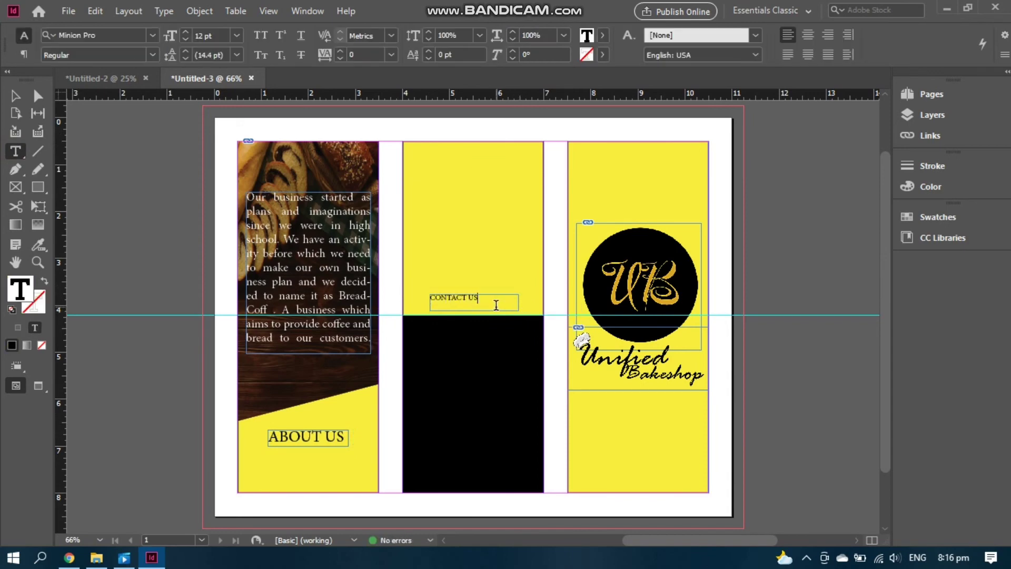
drag(495, 305, 368, 251)
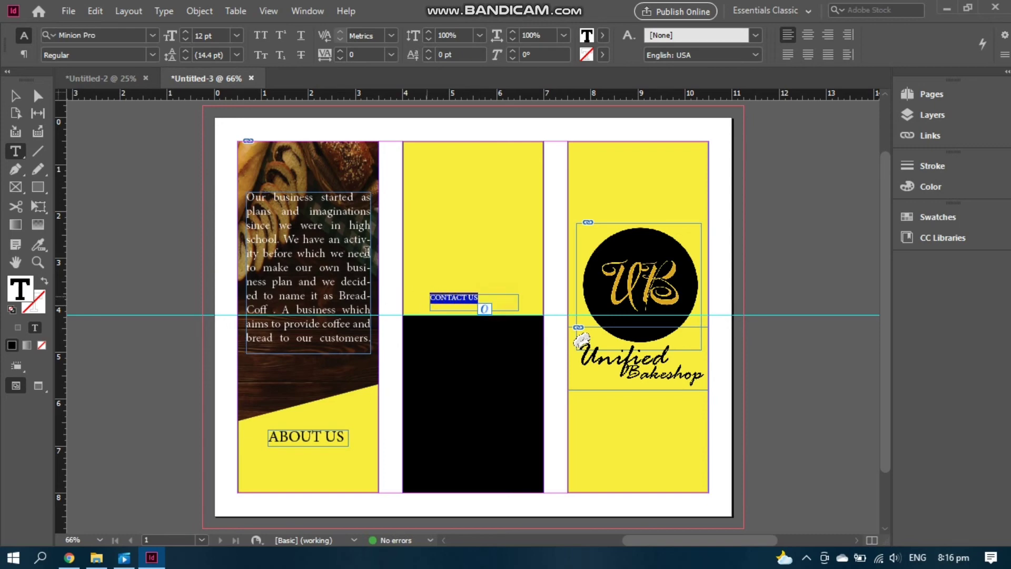
click(236, 35)
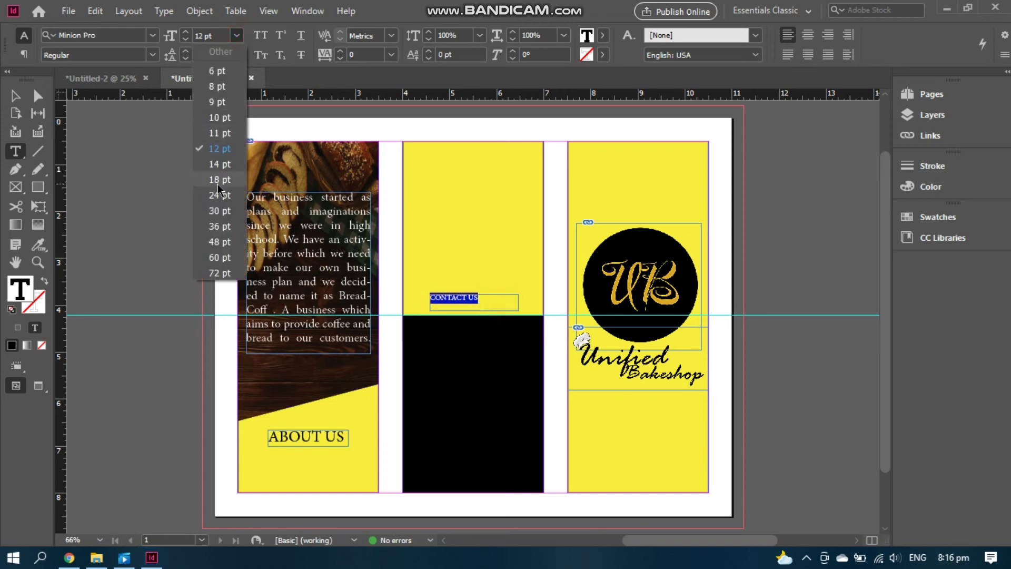
click(217, 185)
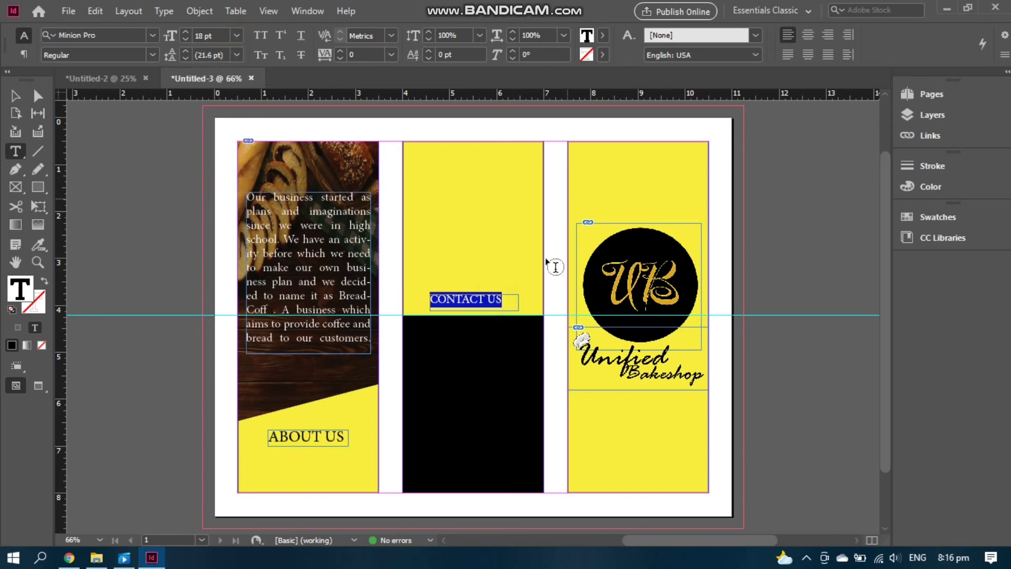
Narrow the CONTACT US frame and nudge it down onto the black block's edge
key(Escape)
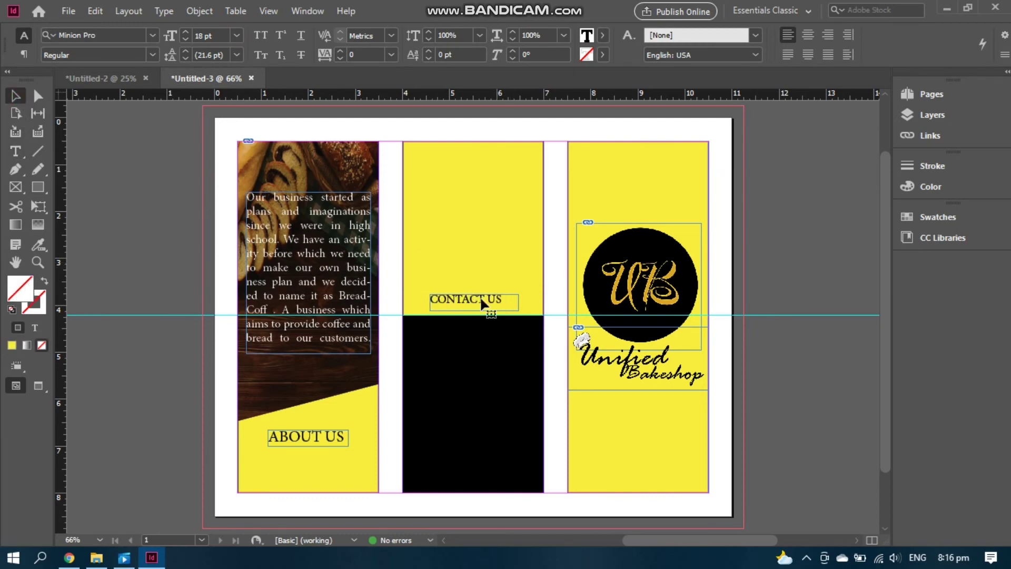
click(479, 295)
drag(518, 304, 487, 305)
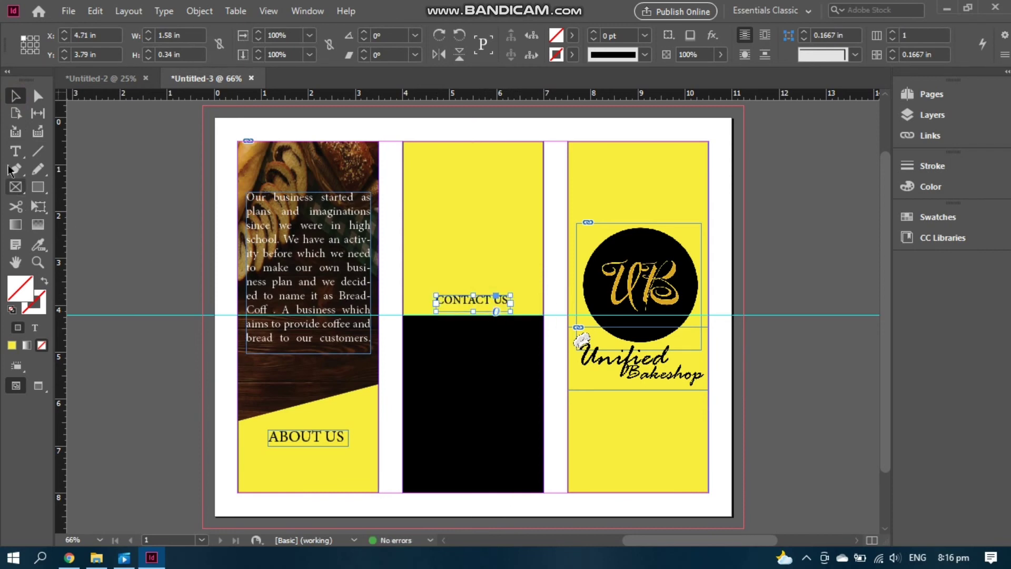
key(Down)
key(Down)
key(Down)
key(Down)
key(Down)
key(Down)
key(Down)
key(Down)
key(Down)
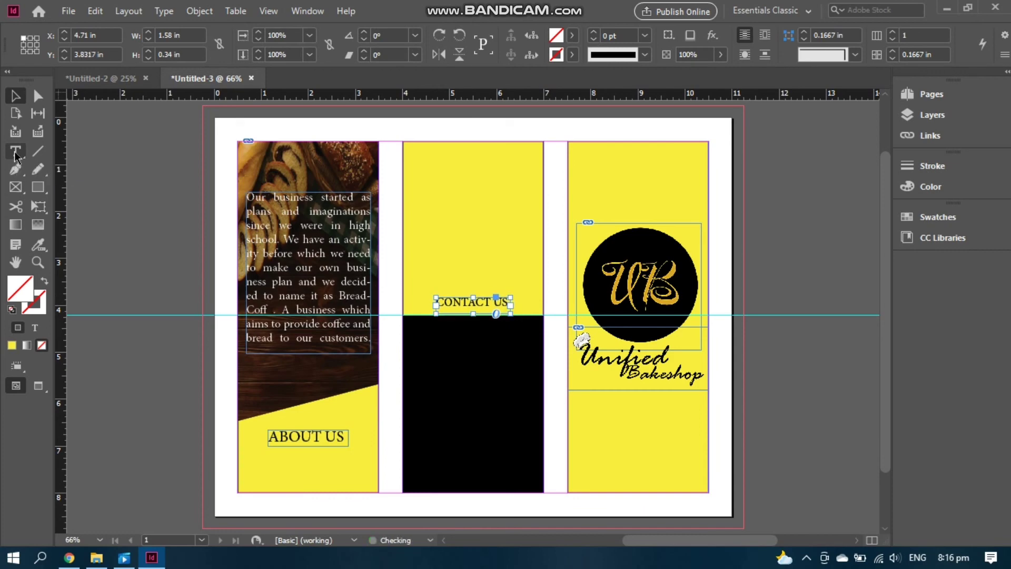
key(Down)
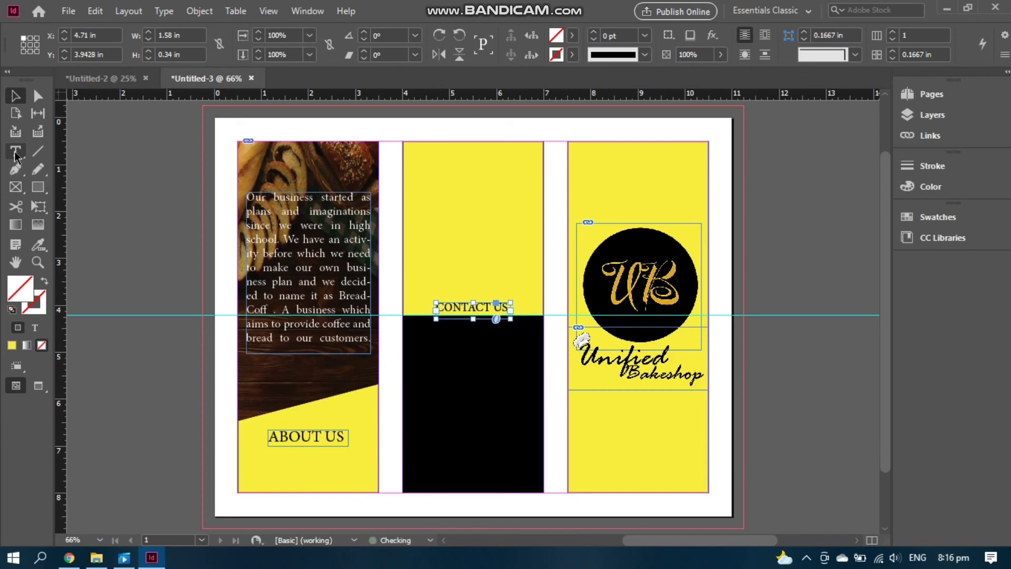
key(Down)
key(Down)
key(Down)
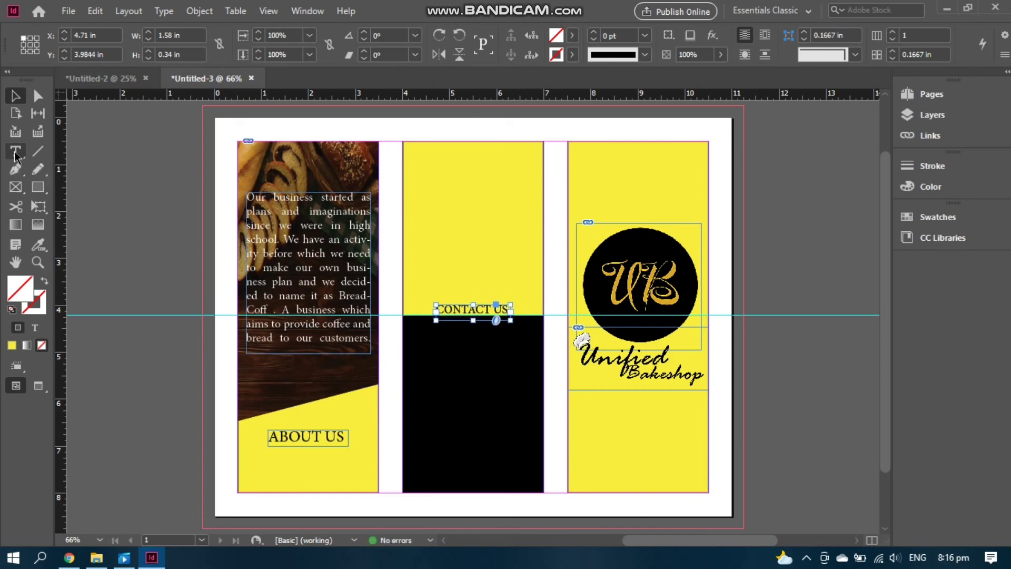
click(782, 239)
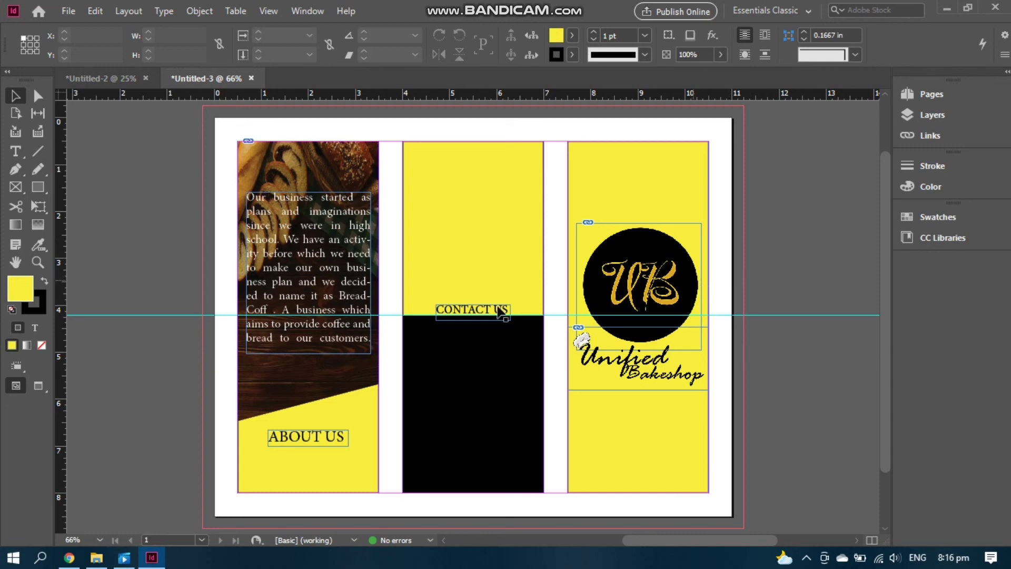
Type the bakery's e-mail address in a new text frame and color it white
click(16, 152)
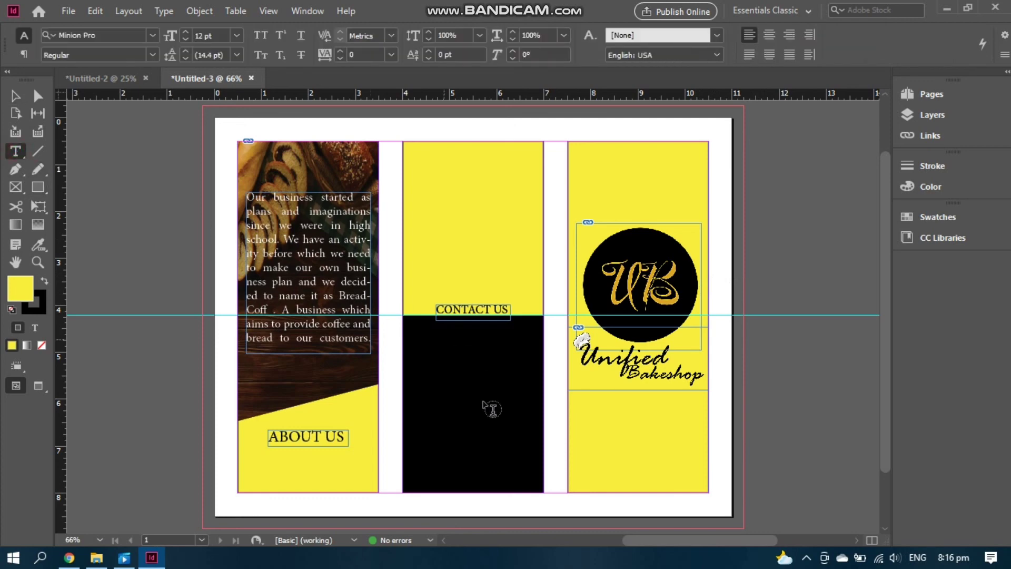
drag(436, 273, 547, 285)
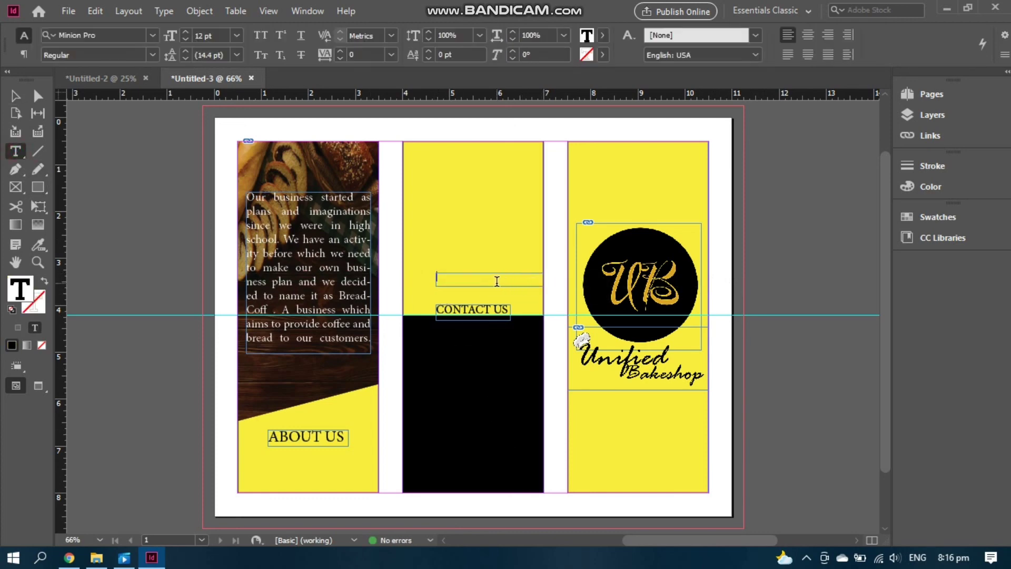
key(ctrl+a)
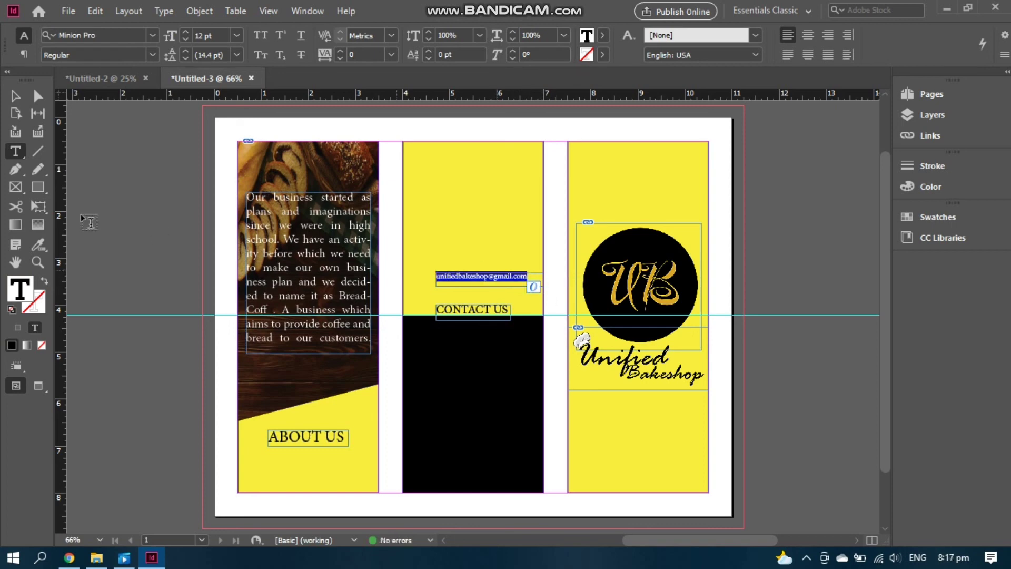
double_click(27, 290)
click(397, 287)
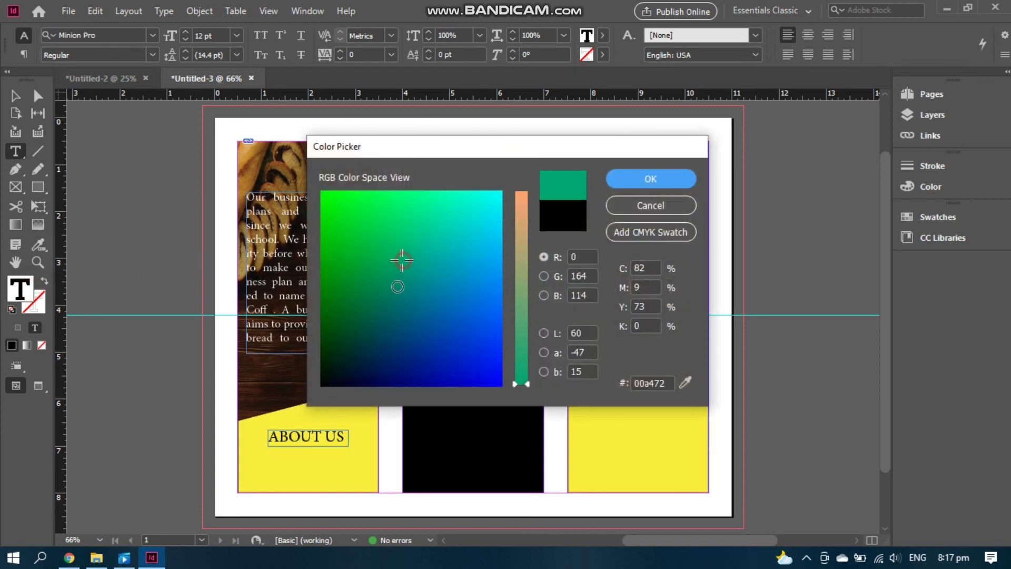
drag(402, 260, 514, 201)
click(522, 193)
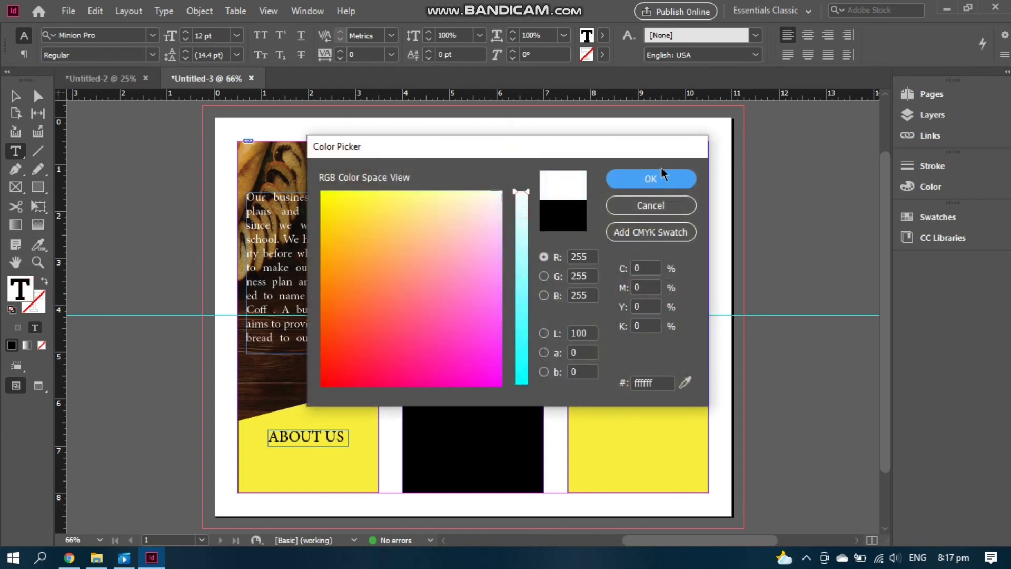
click(662, 176)
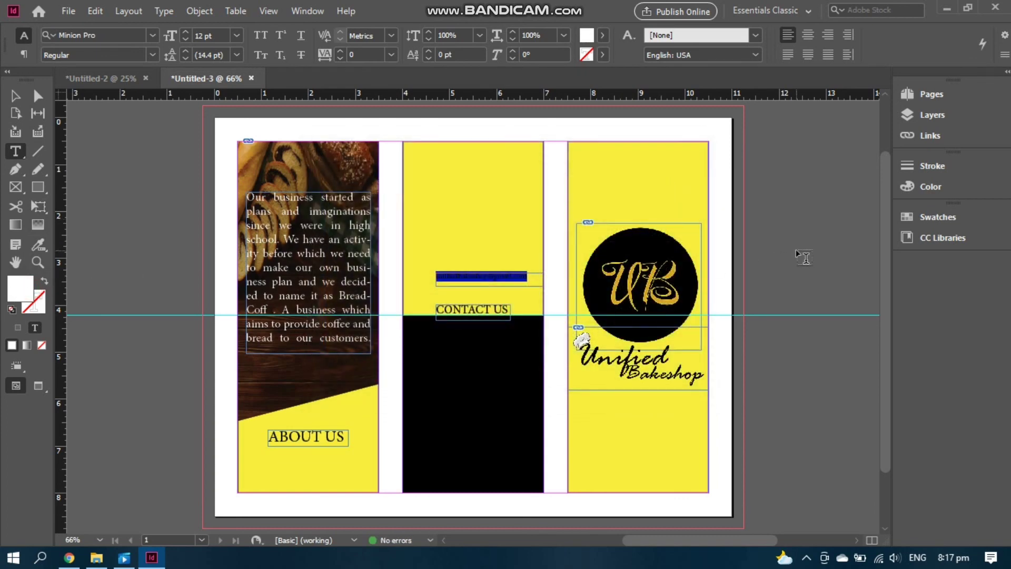
Narrow the e-mail frame to 1.99 in, nudge it under CONTACT US, and preview
click(795, 248)
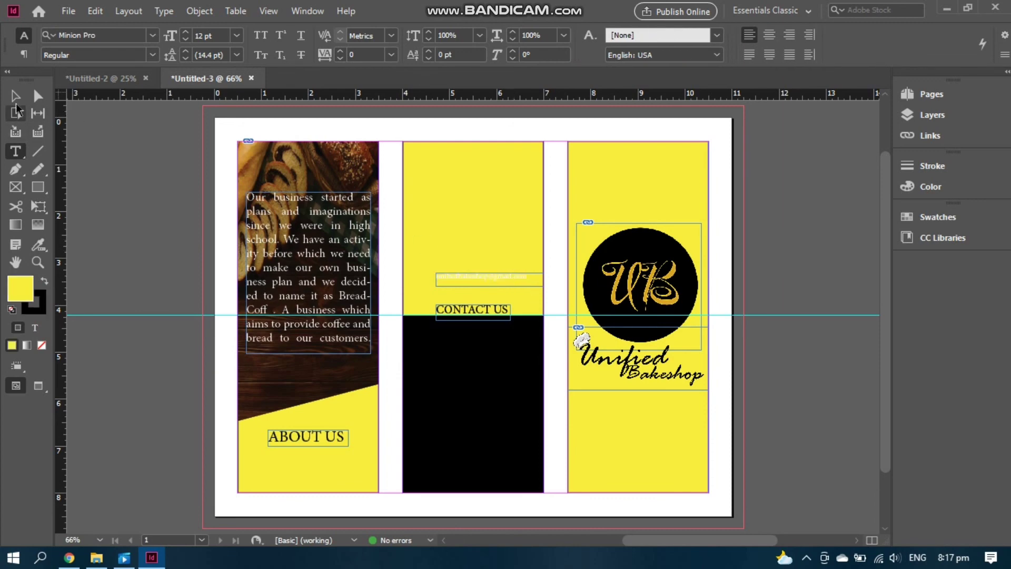
click(16, 96)
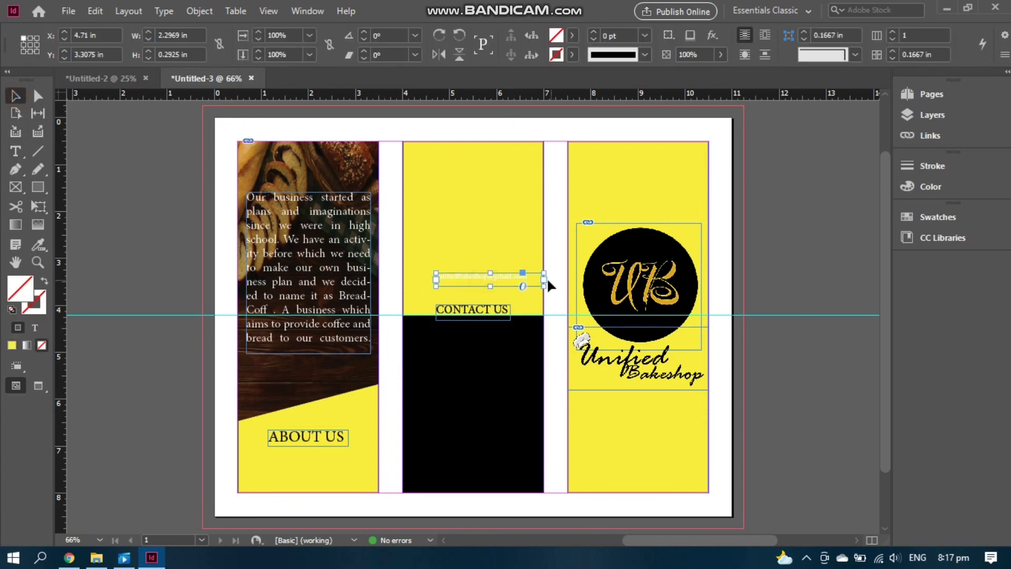
drag(544, 279, 489, 326)
key(Up)
key(Up)
key(Up)
key(Up)
key(Up)
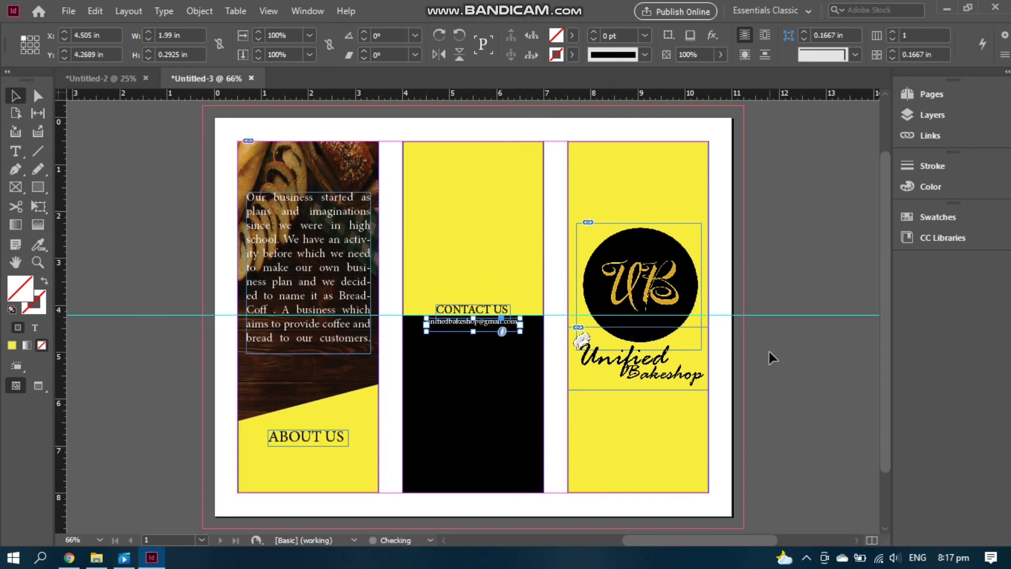
click(848, 255)
key(w)
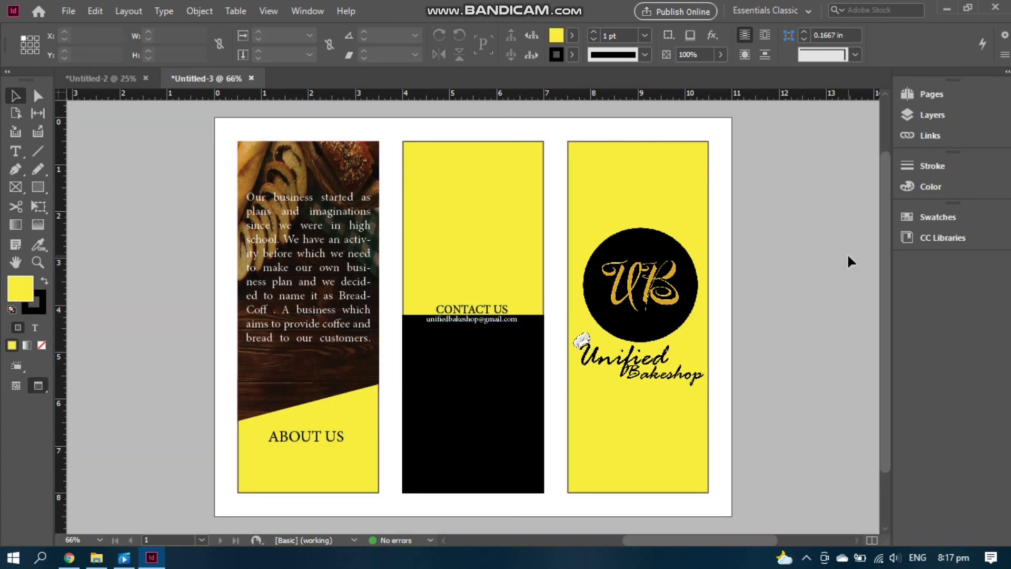
scroll(846, 253, down, 3)
scroll(848, 263, up, 3)
scroll(849, 267, down, 1)
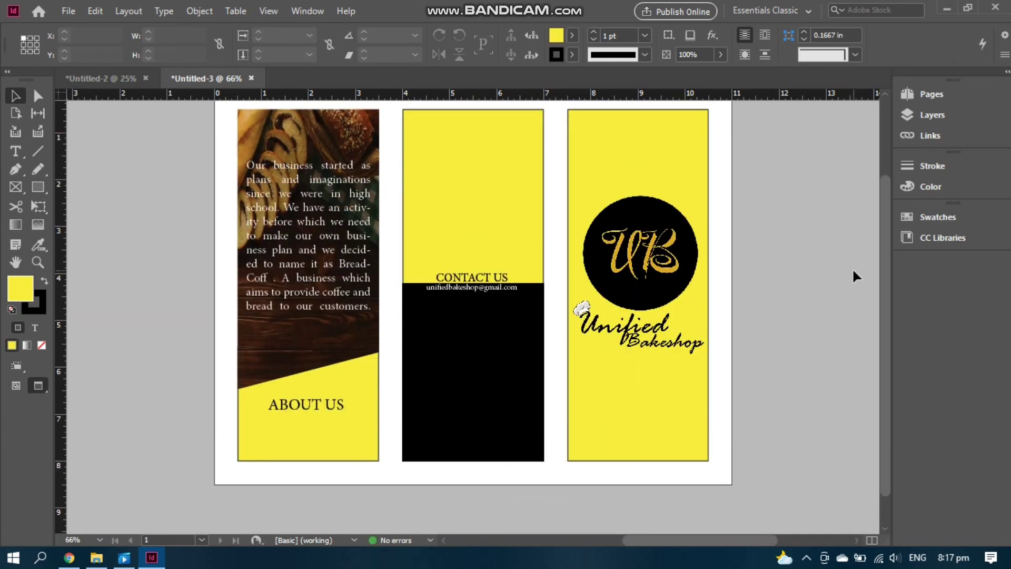
scroll(853, 270, up, 1)
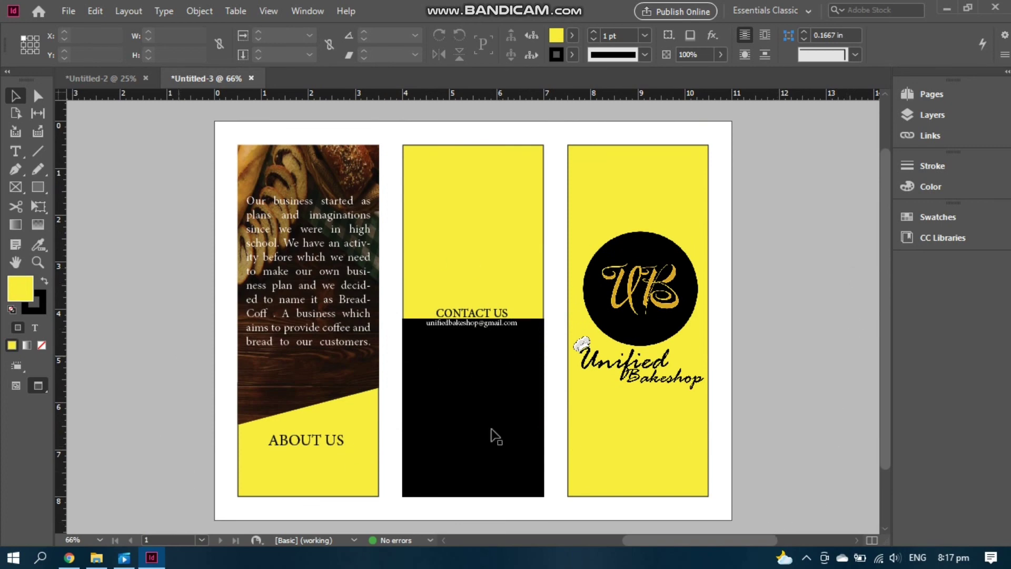